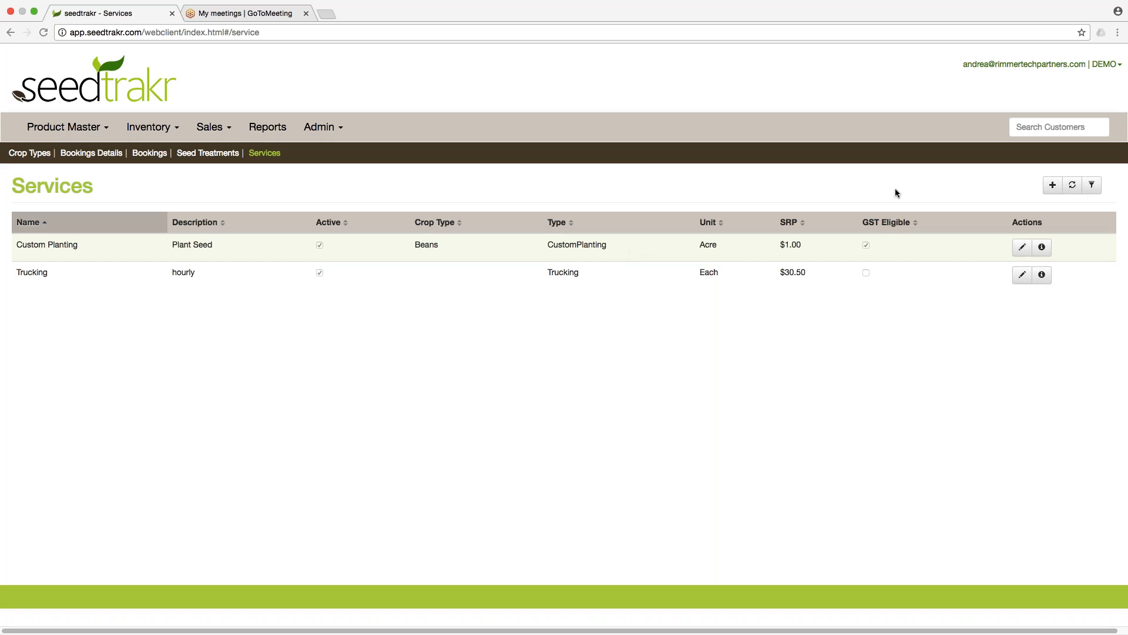
Step: Start a new service record named "Treating Barley" with the description "treating"
left_click(1052, 185)
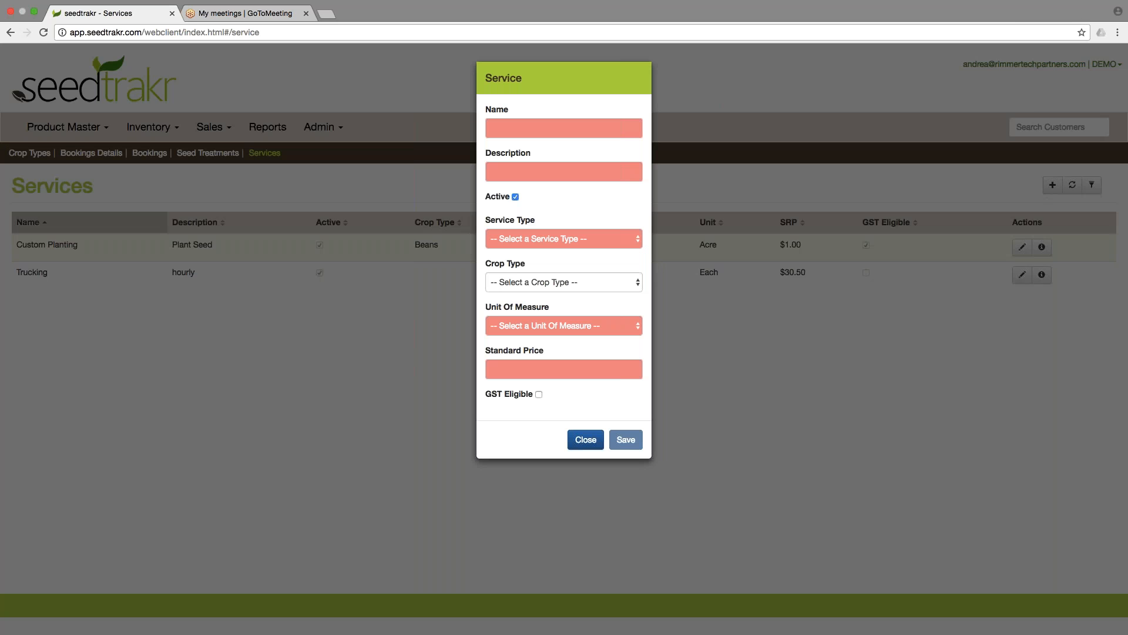
left_click(533, 129)
type("Treat")
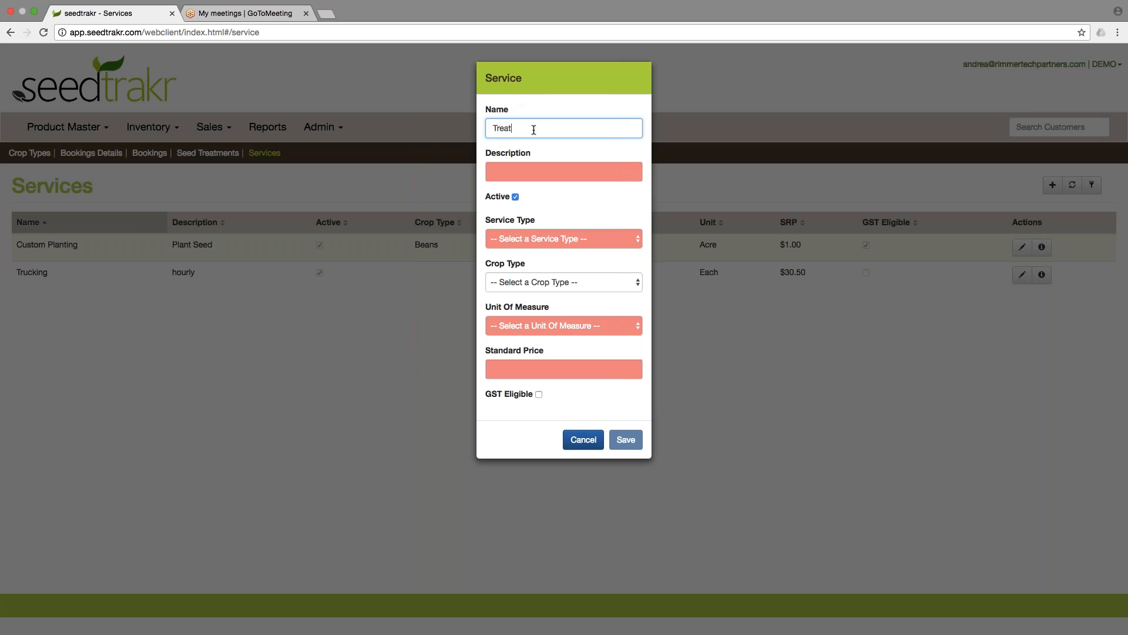
type("ing Barley")
left_click(532, 171)
type("treating")
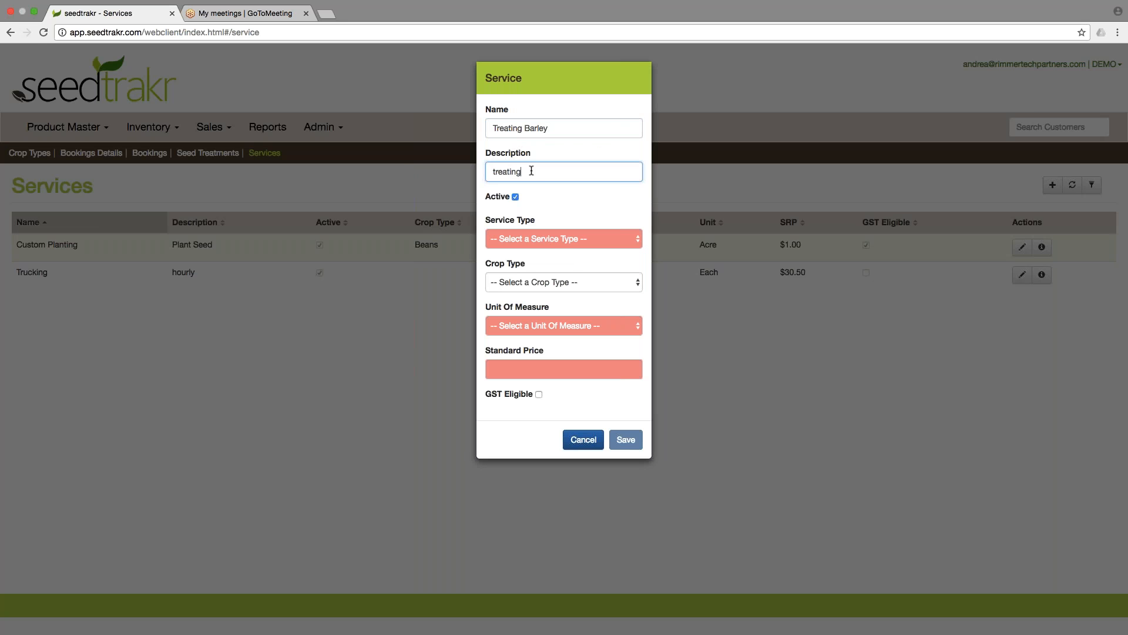
Step: Set the new service's type to CustomTreating, its crop type to Barley and its seed treatment to CVQ Pro
left_click(551, 241)
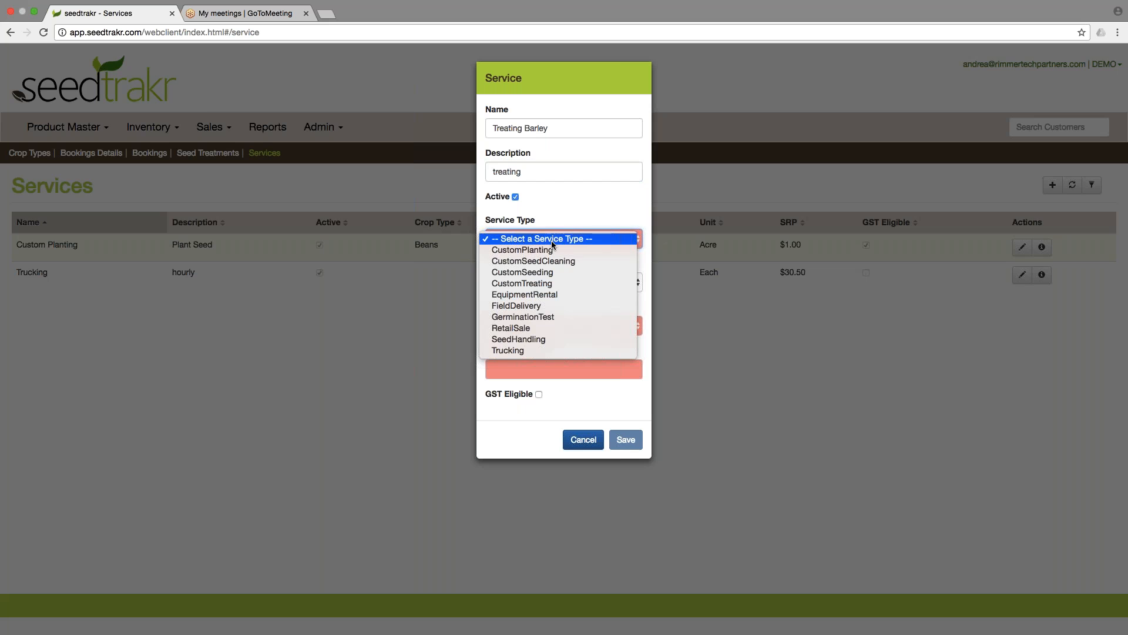
left_click(555, 282)
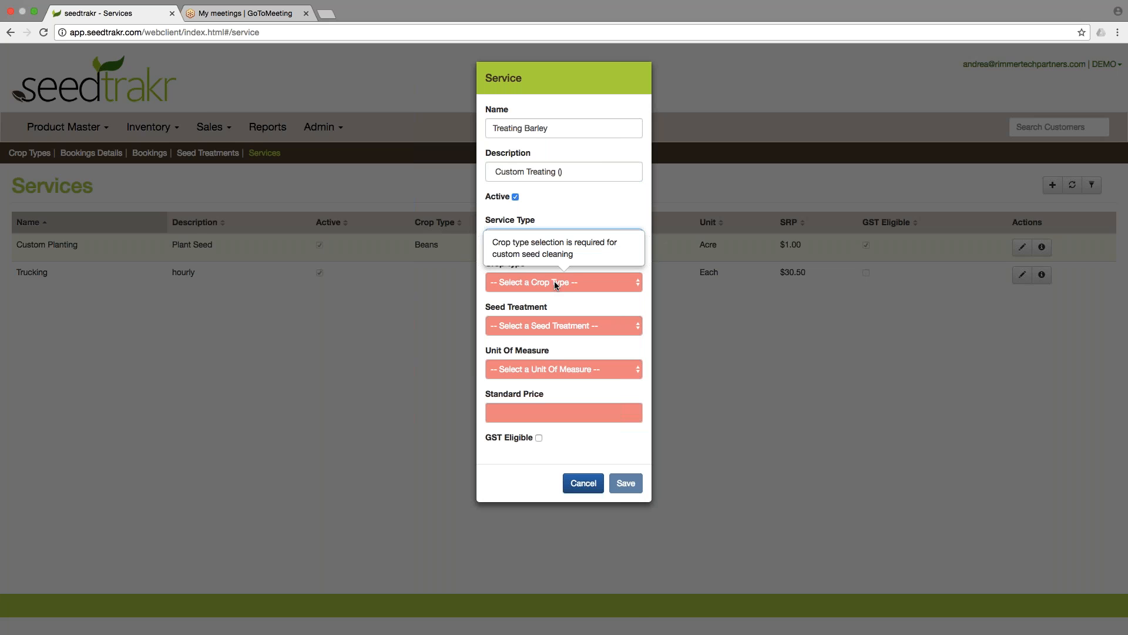
left_click(556, 285)
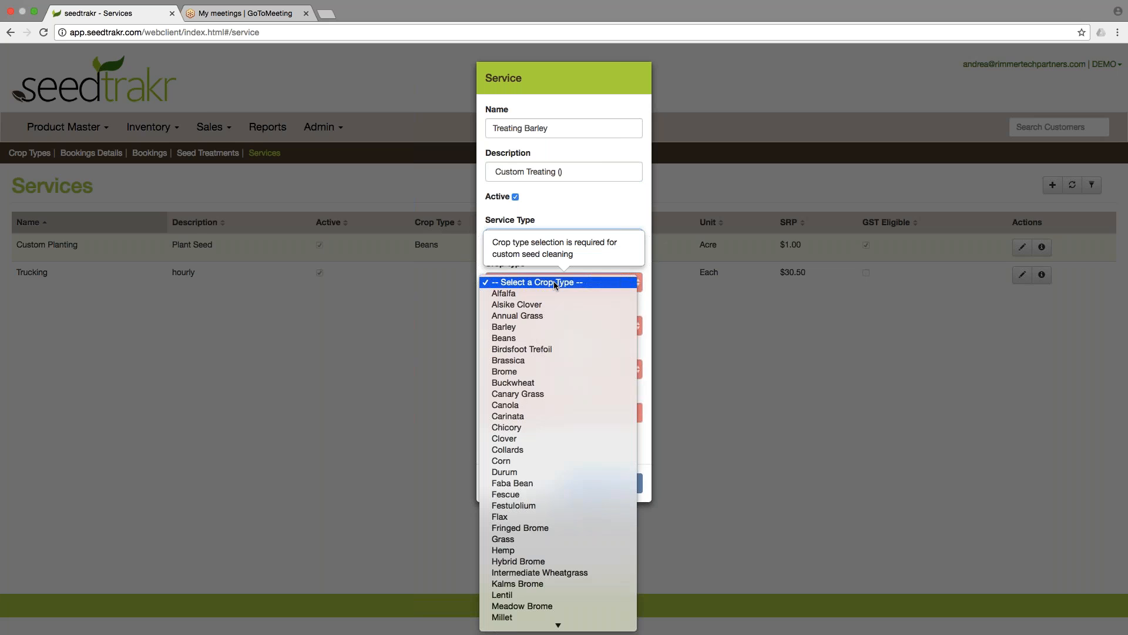
left_click(550, 325)
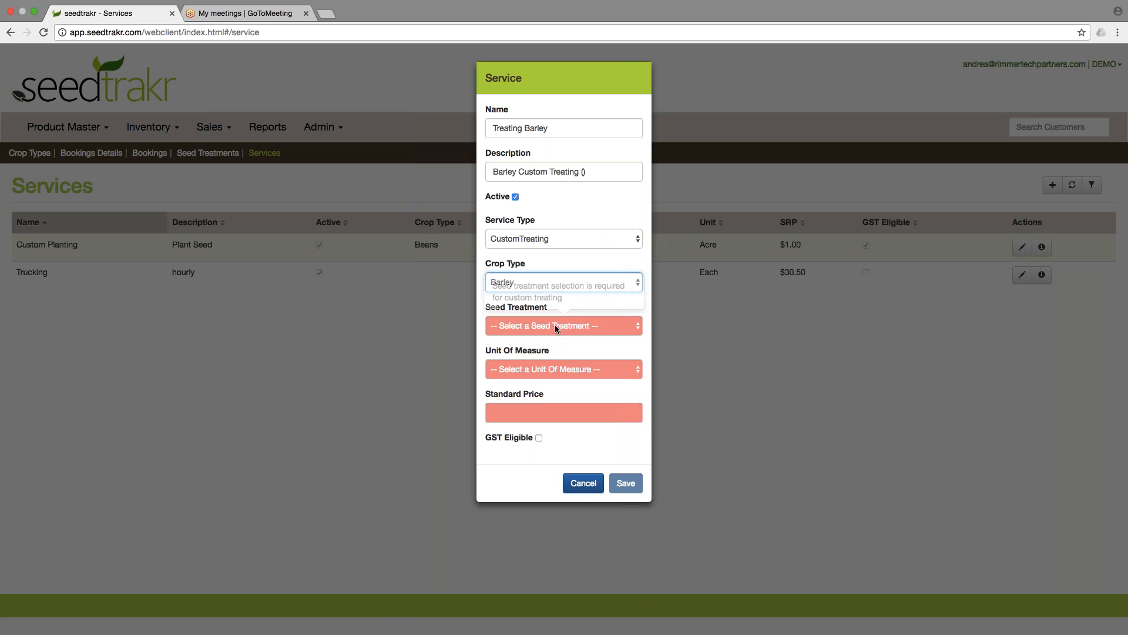
left_click(559, 328)
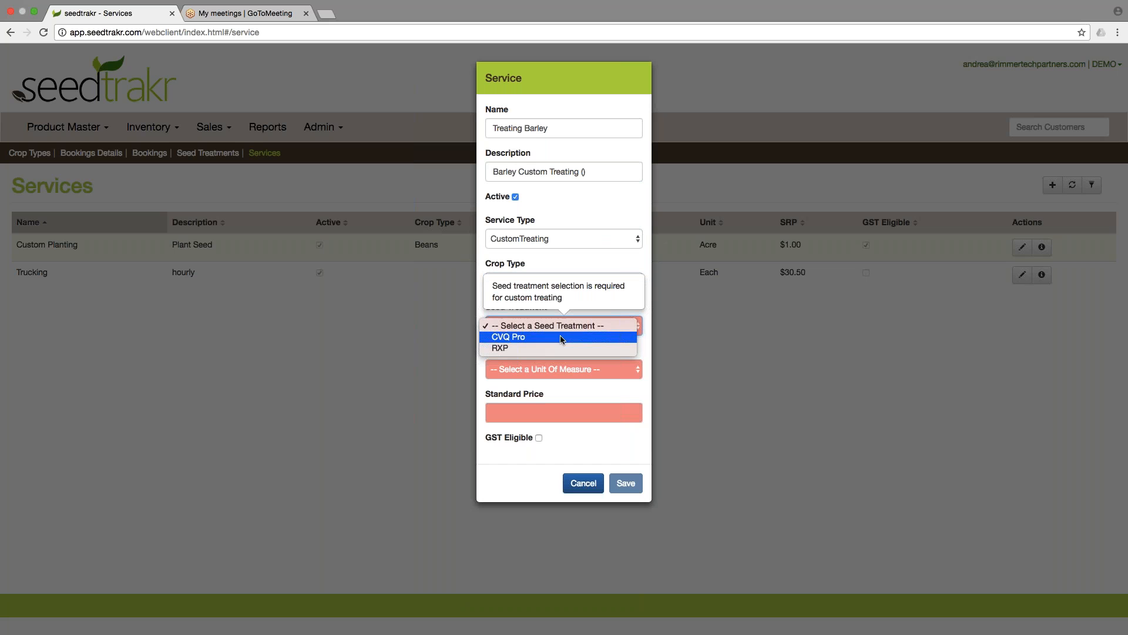
left_click(557, 336)
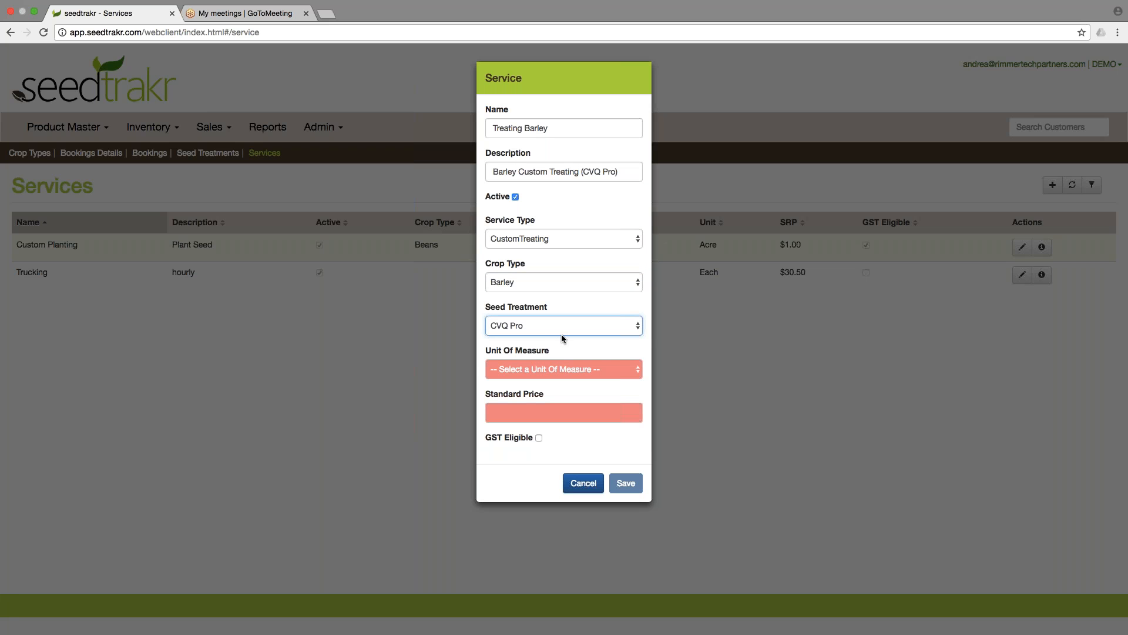
Step: Set the unit of measure to Kg, the standard application rate to 1 and the standard price to 5.00, and save the service
left_click(563, 369)
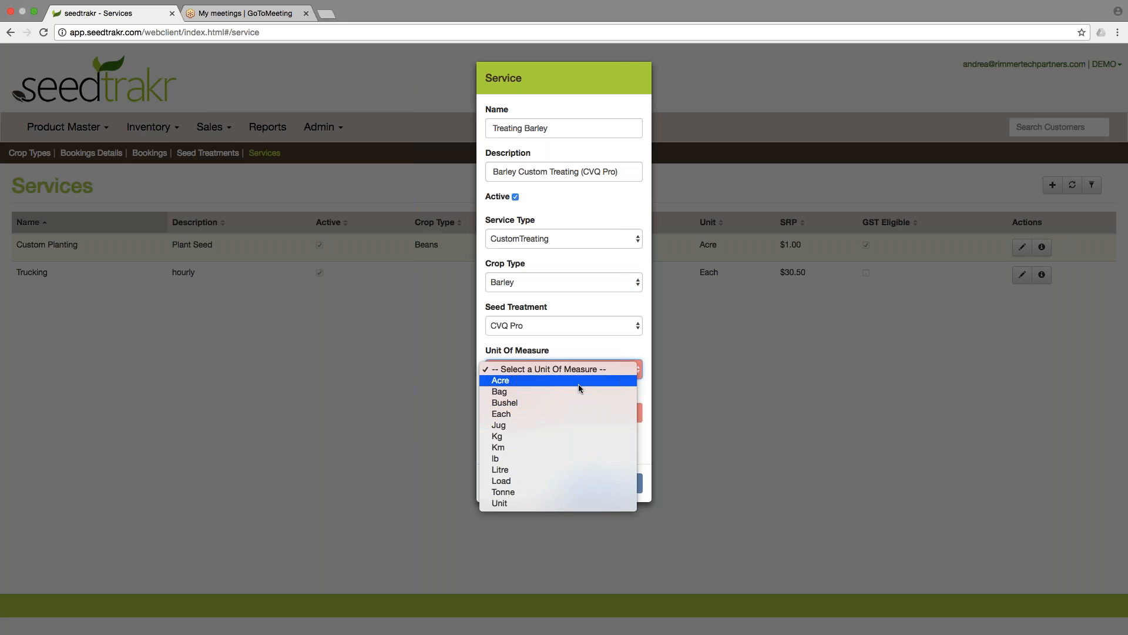
left_click(580, 435)
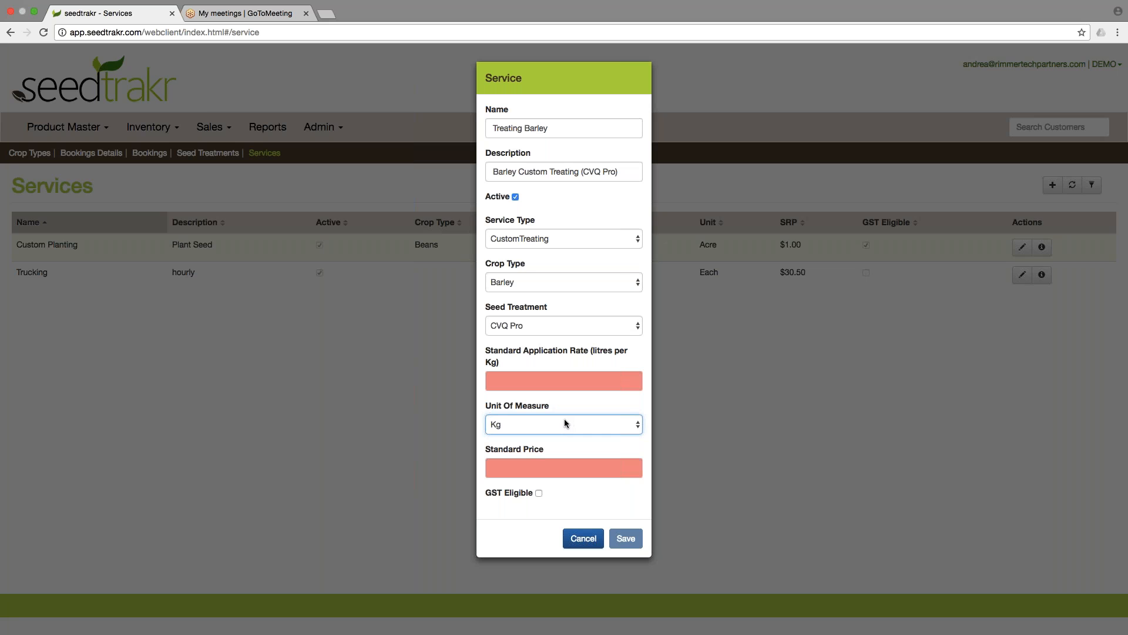
left_click(600, 382)
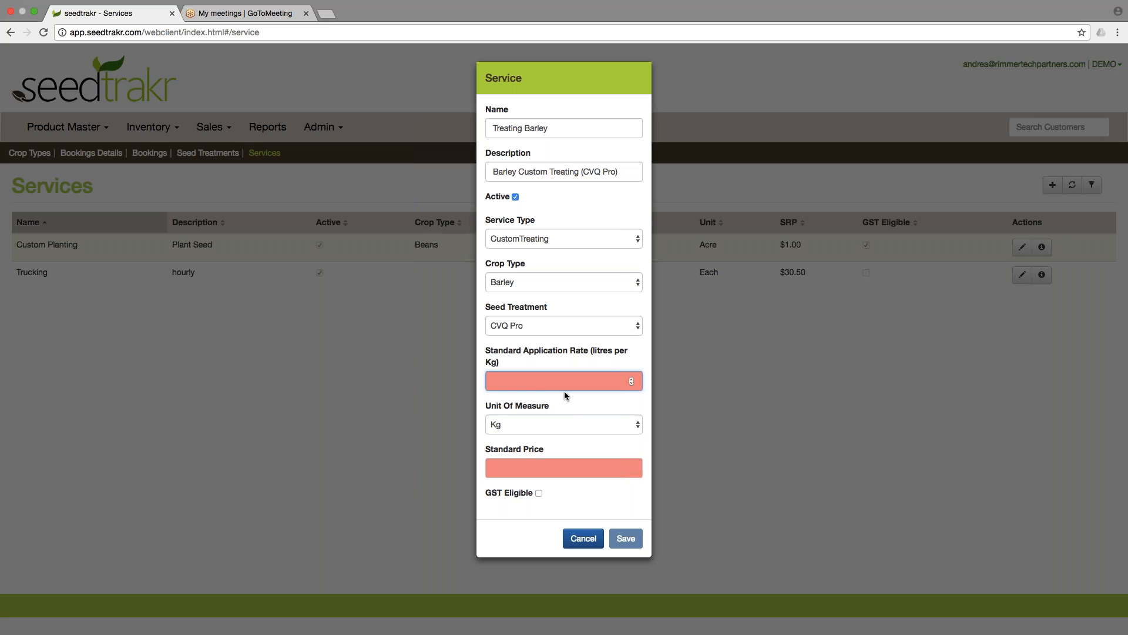
type("1")
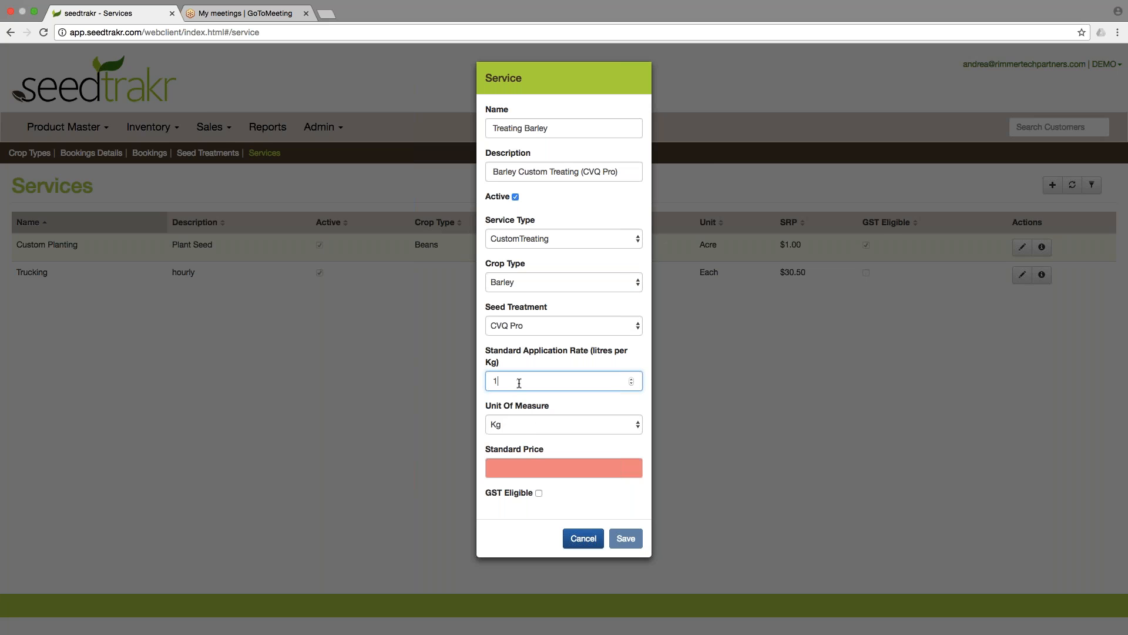
left_click(540, 470)
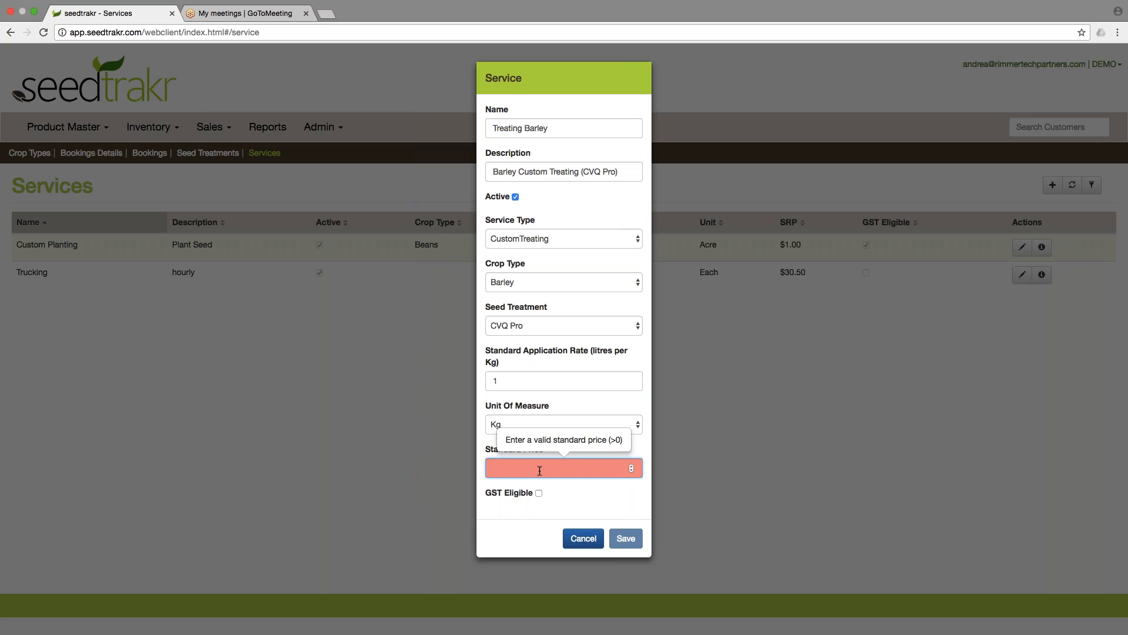
type("5.00")
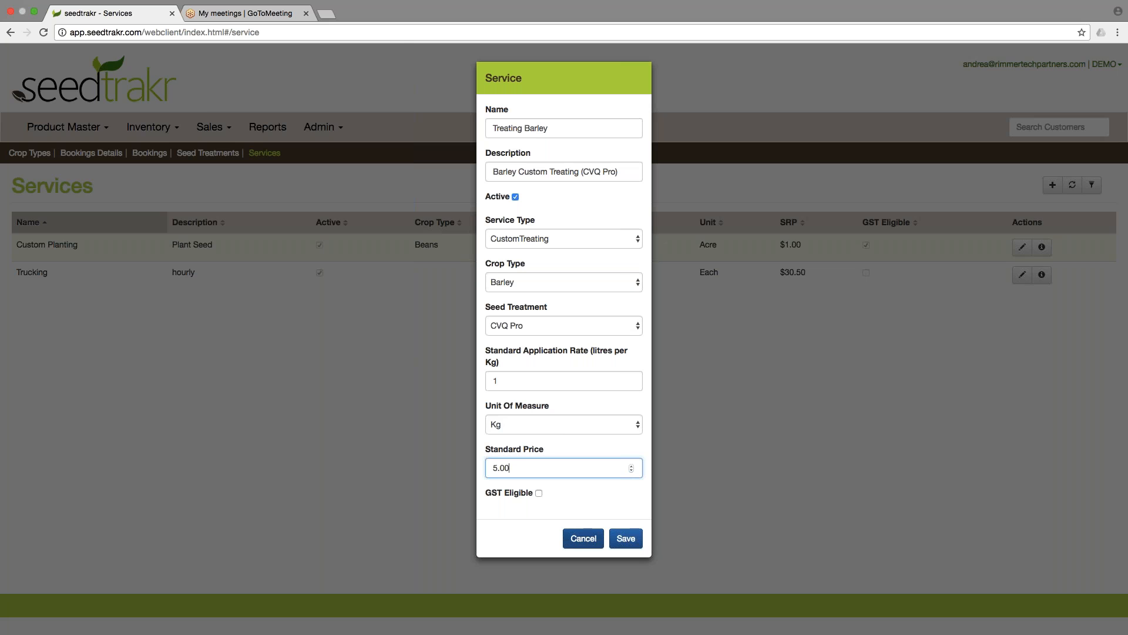
left_click(626, 538)
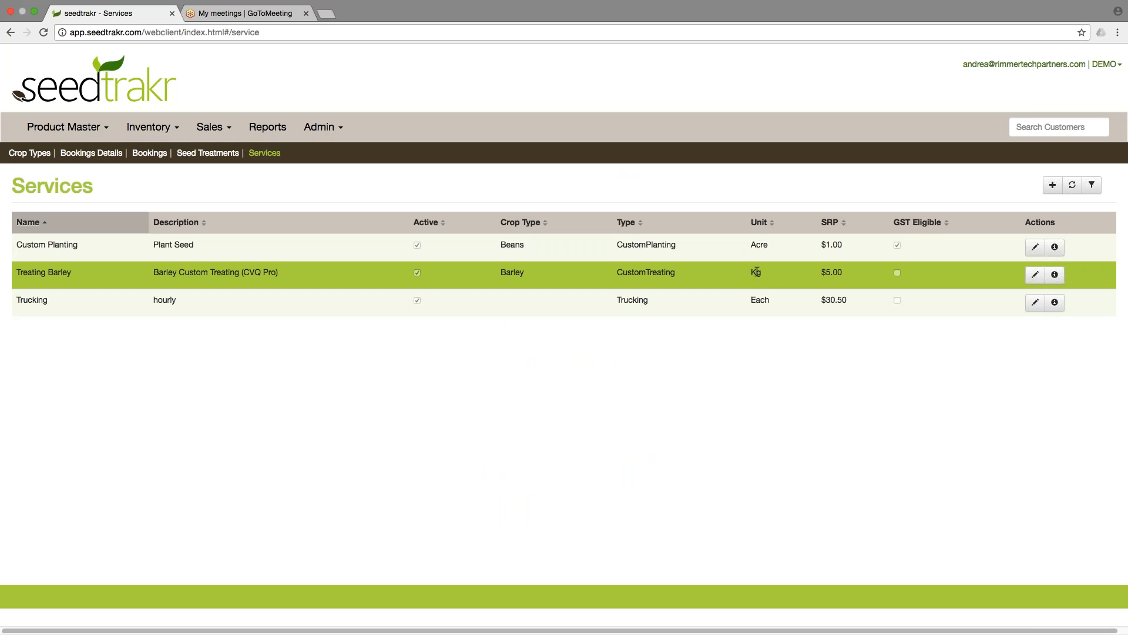
Step: Receive 1000 litres of the CVQ Pro seed treatment into inventory
left_click(62, 128)
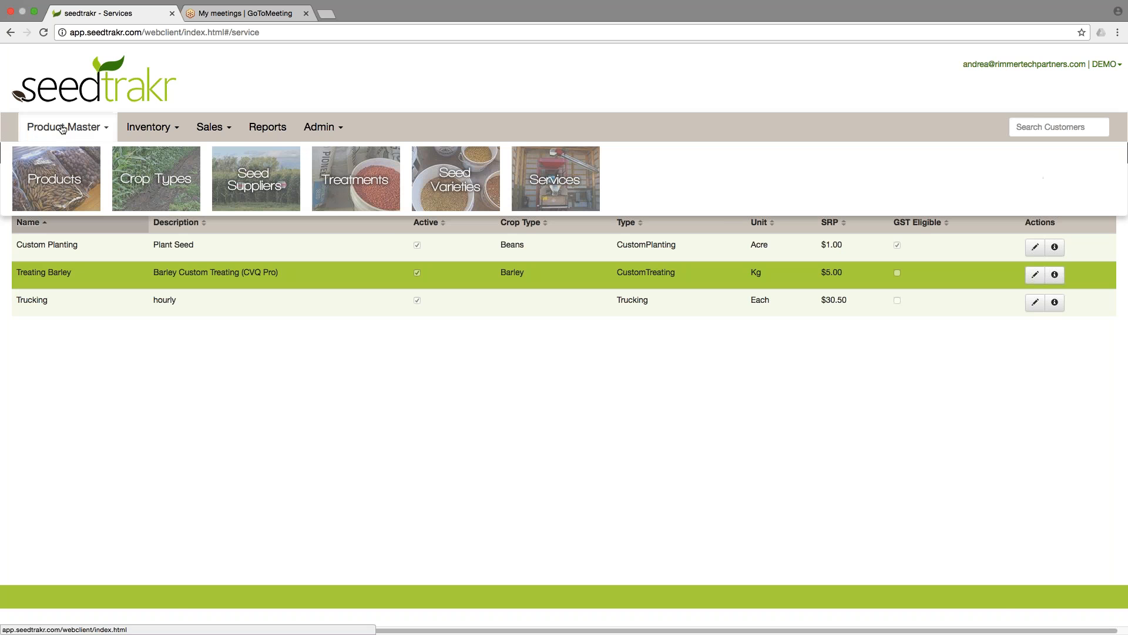
left_click(353, 185)
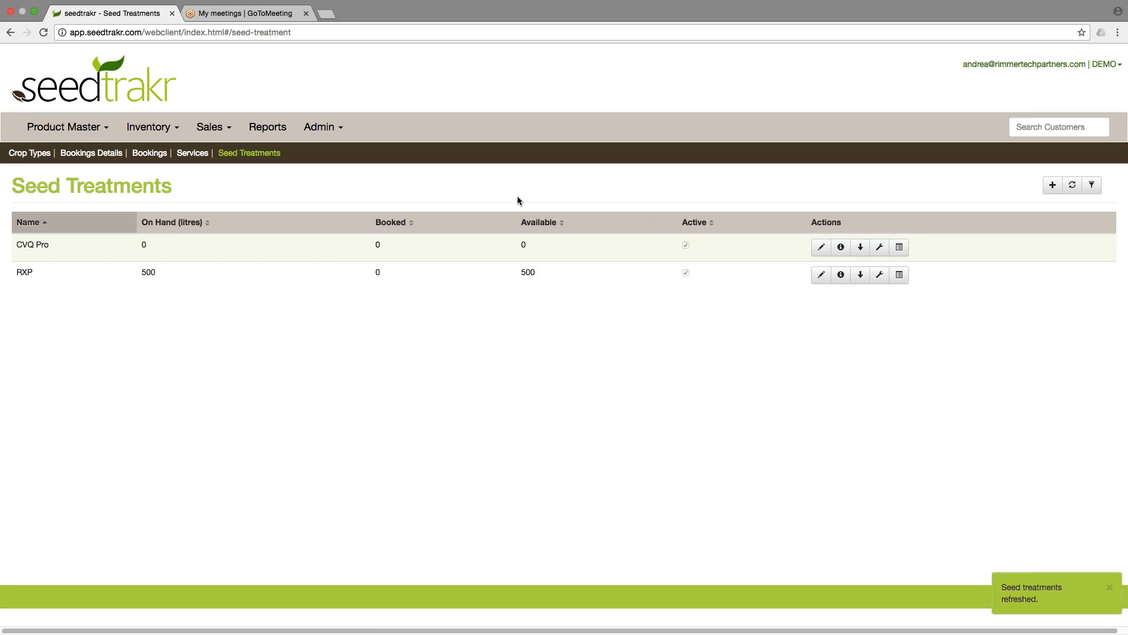
left_click(476, 247)
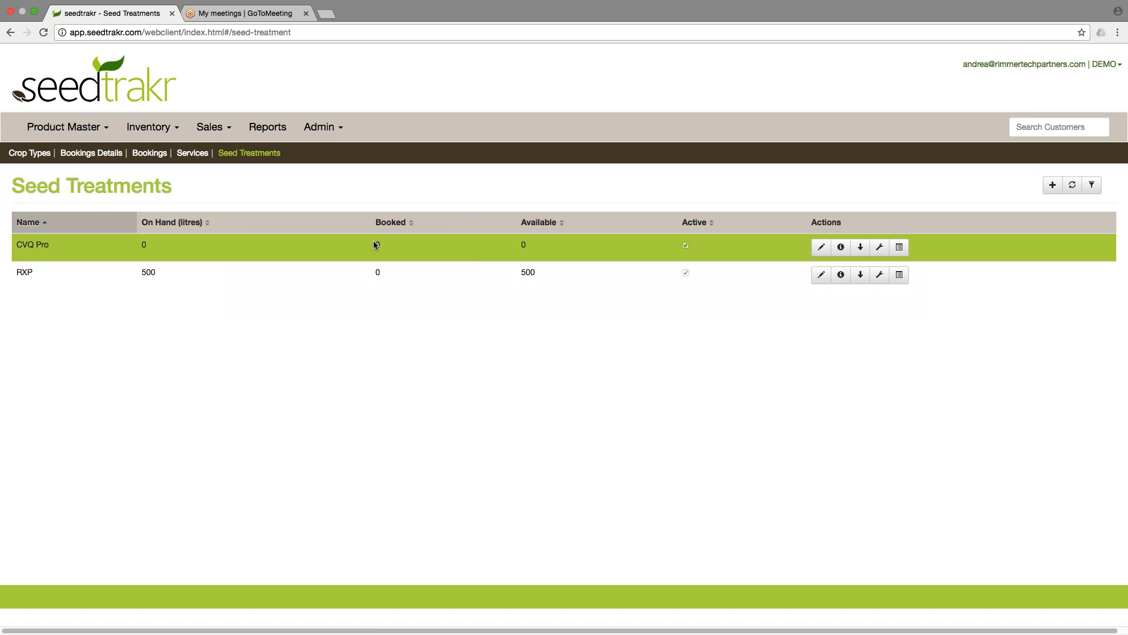
left_click(861, 247)
key("BackSpace")
type("1000")
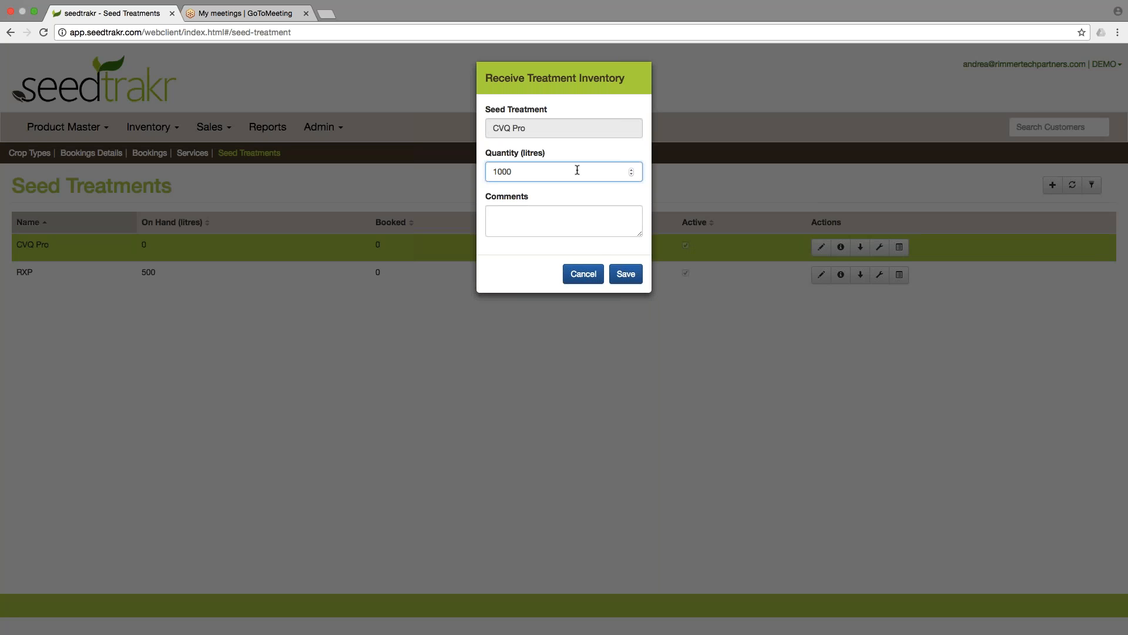
left_click(626, 274)
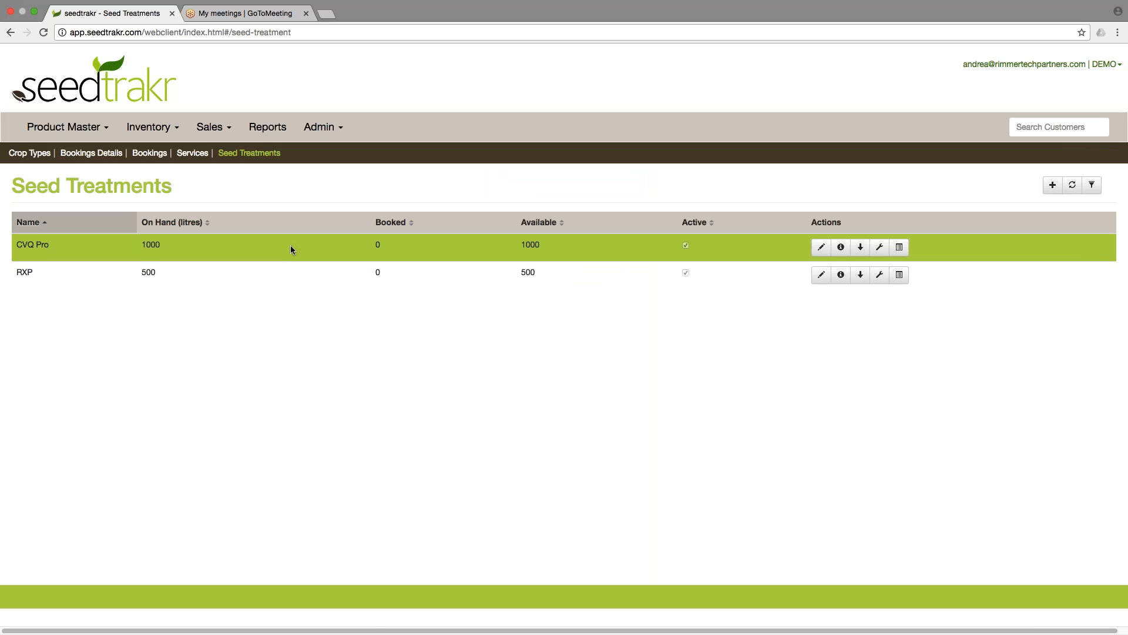
left_click(213, 130)
left_click(54, 182)
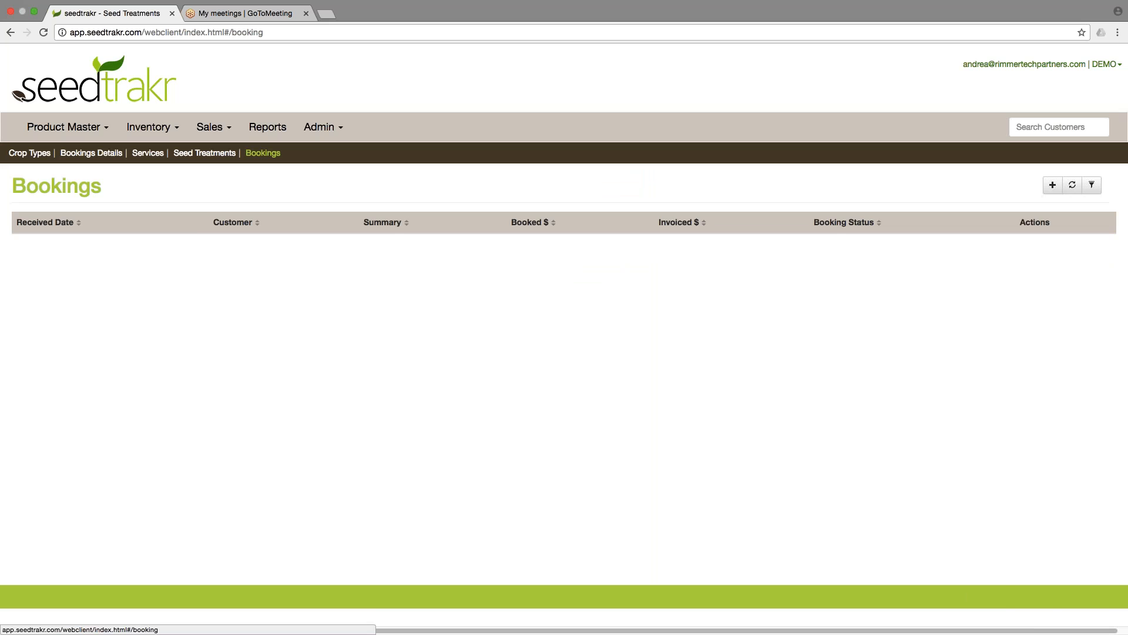
left_click(1053, 186)
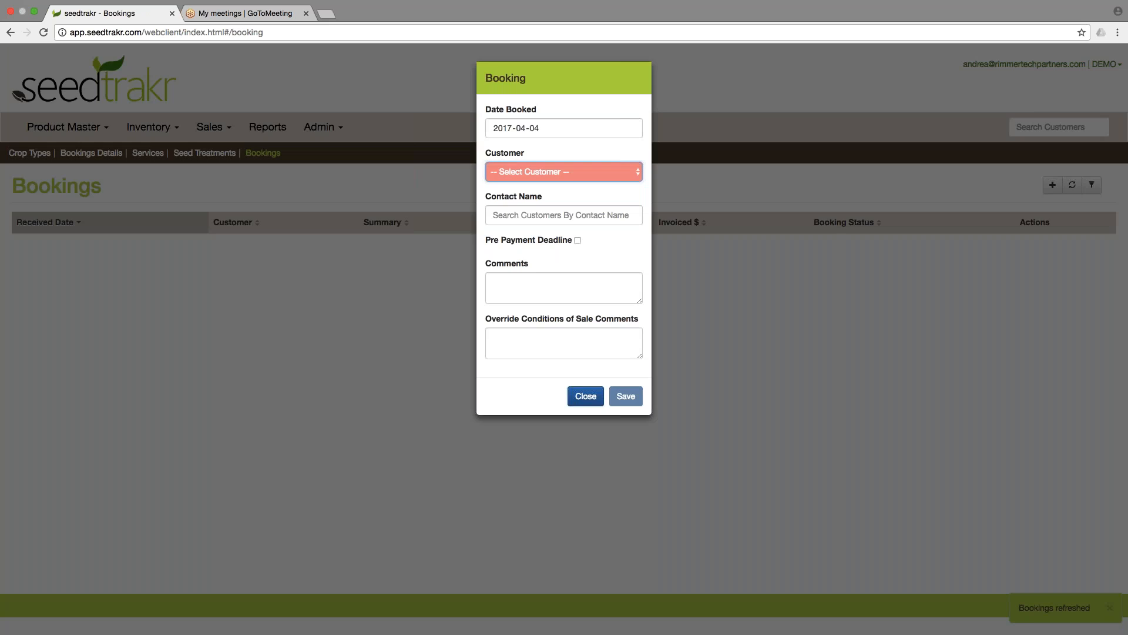
left_click(552, 176)
left_click(552, 183)
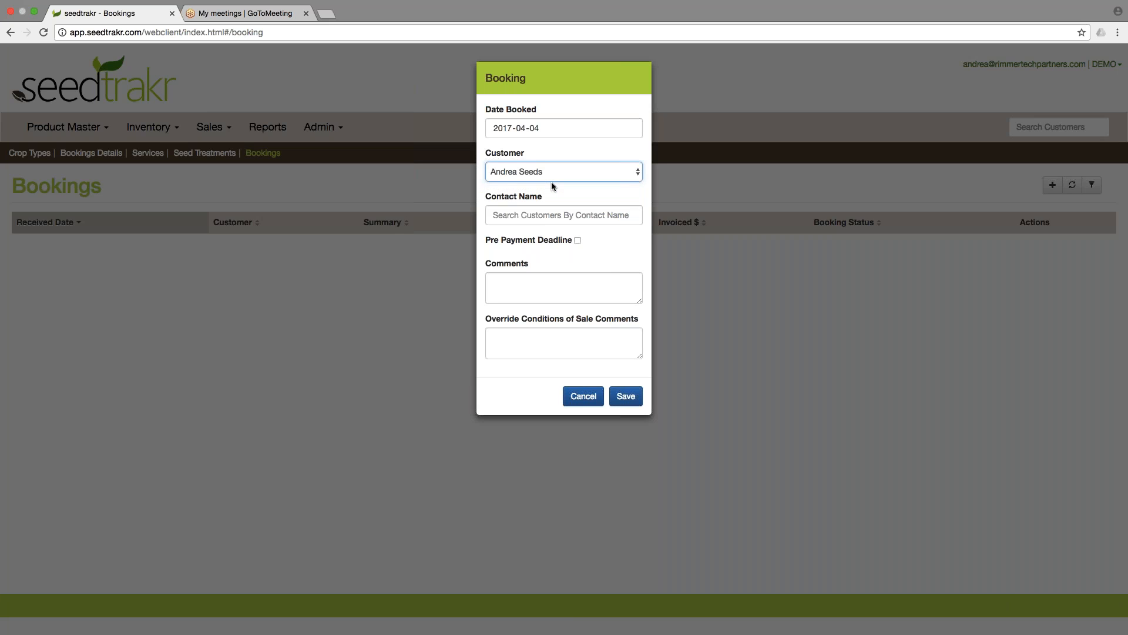
left_click(627, 397)
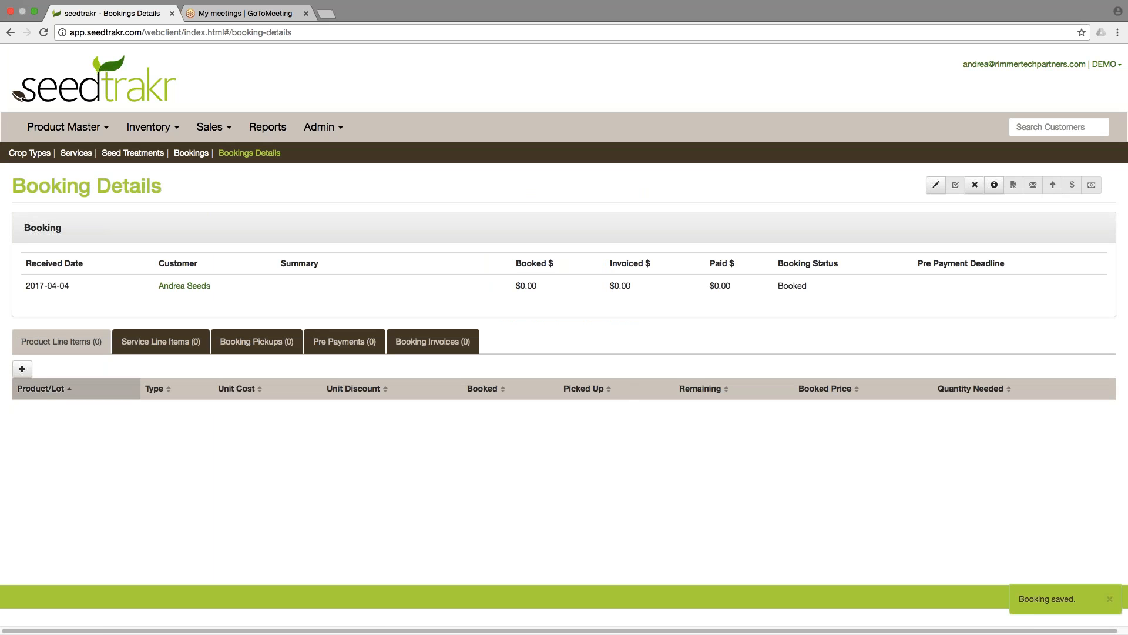
Step: Start a service line item on the booking for the Treating Barley service with 500 units booked
left_click(170, 345)
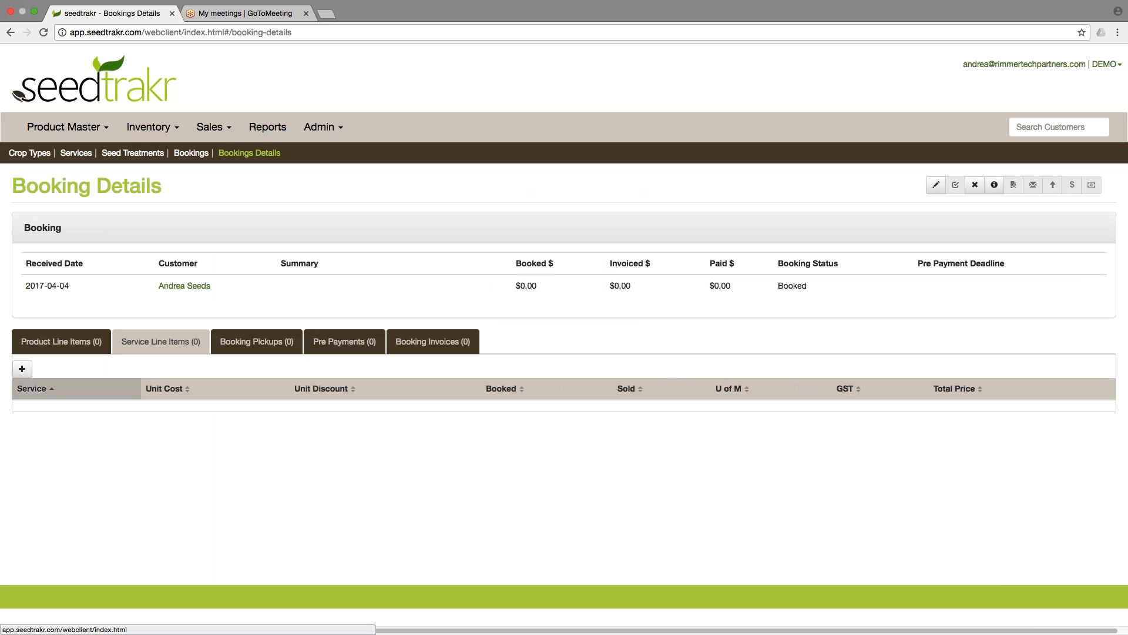
left_click(22, 368)
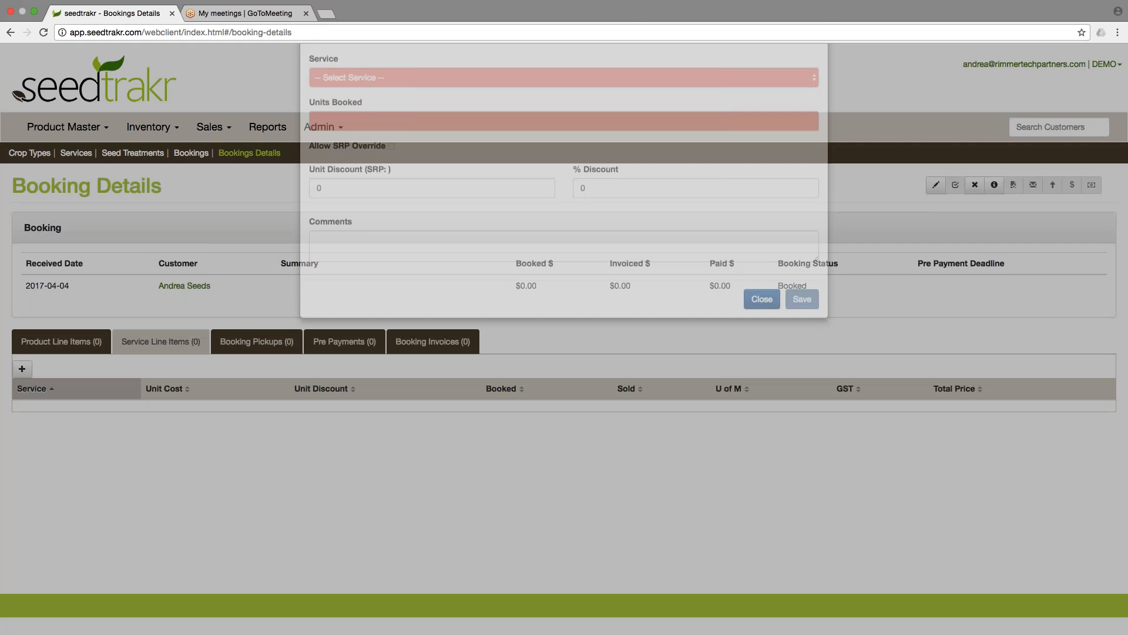
left_click(562, 128)
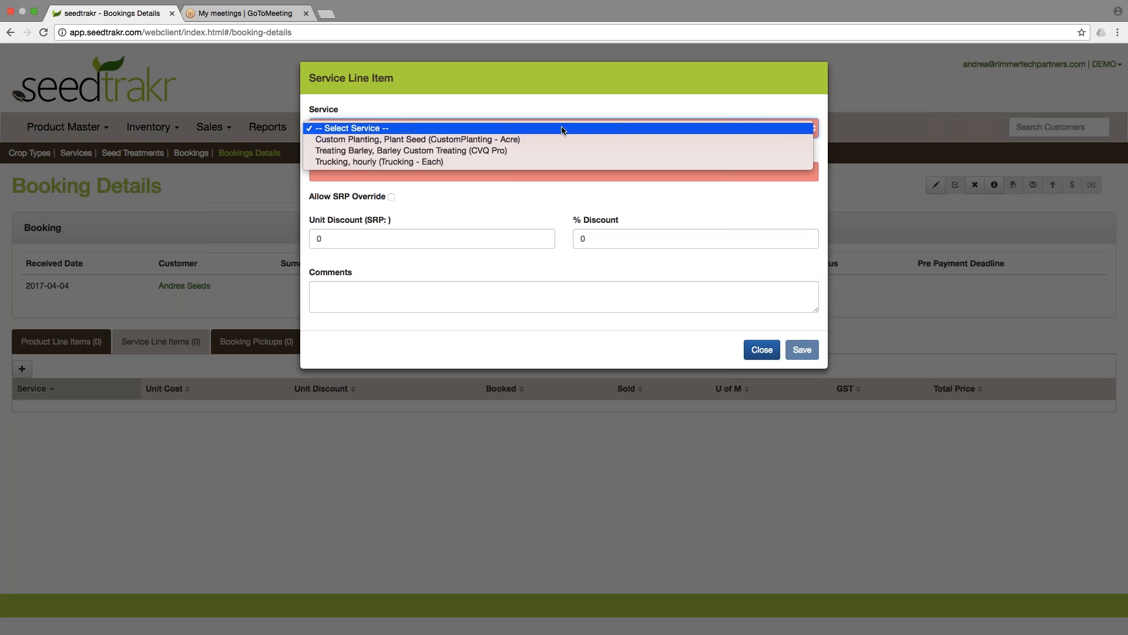
left_click(561, 151)
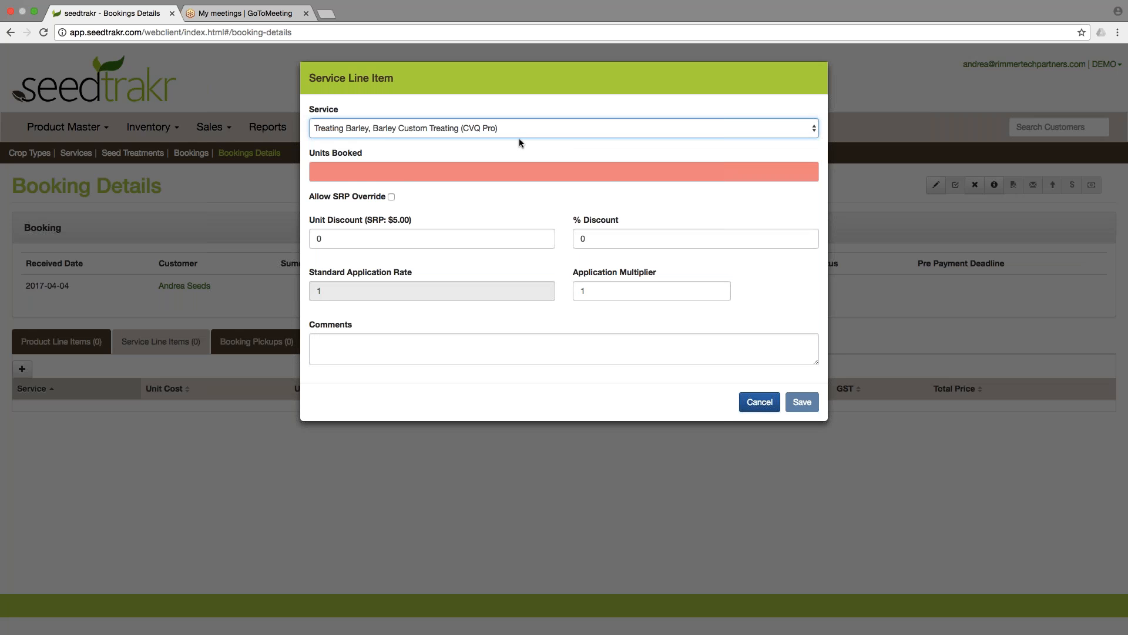
left_click(449, 176)
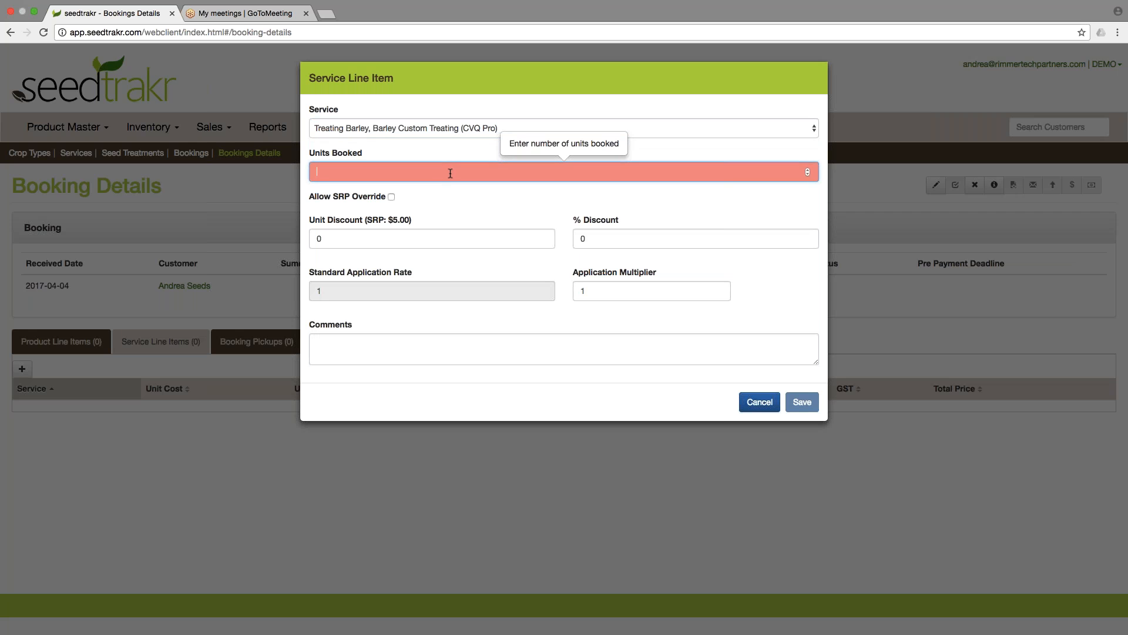
type("500")
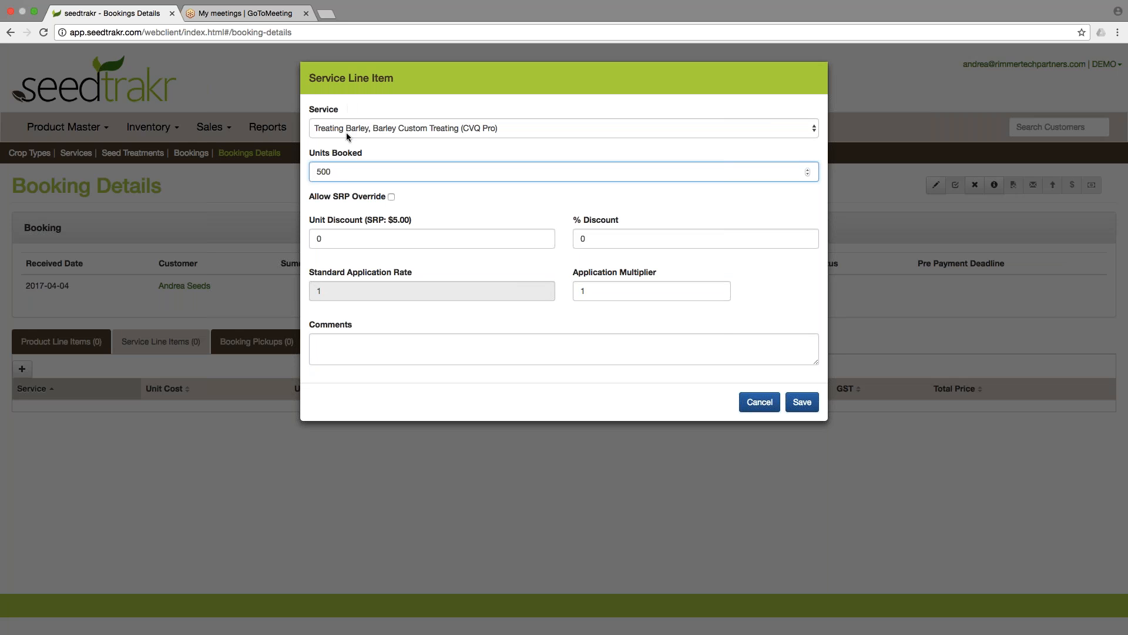
Step: Try an application multiplier of 1.5 on the service line item, and restore it to 1
left_click(621, 292)
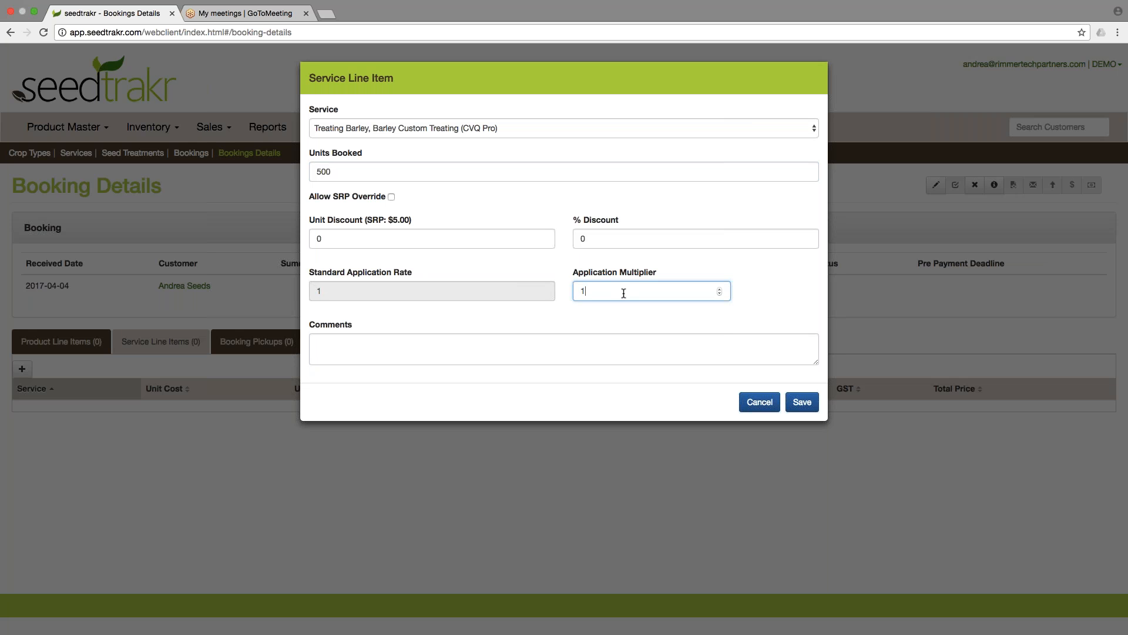
type(".5")
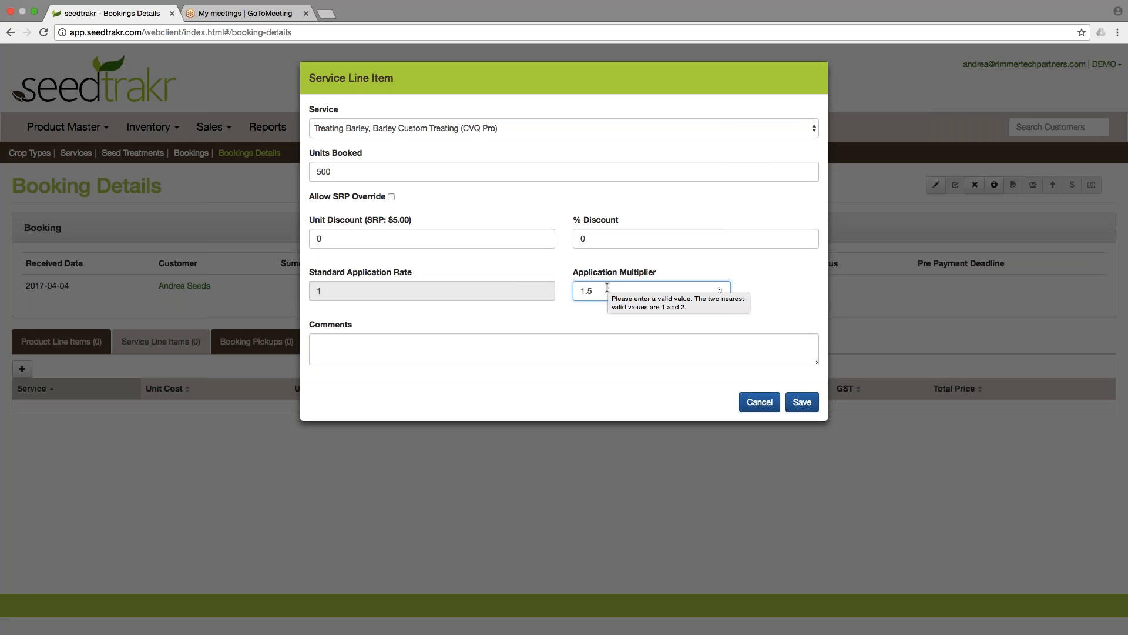
key("BackSpace")
key("BackSpace")
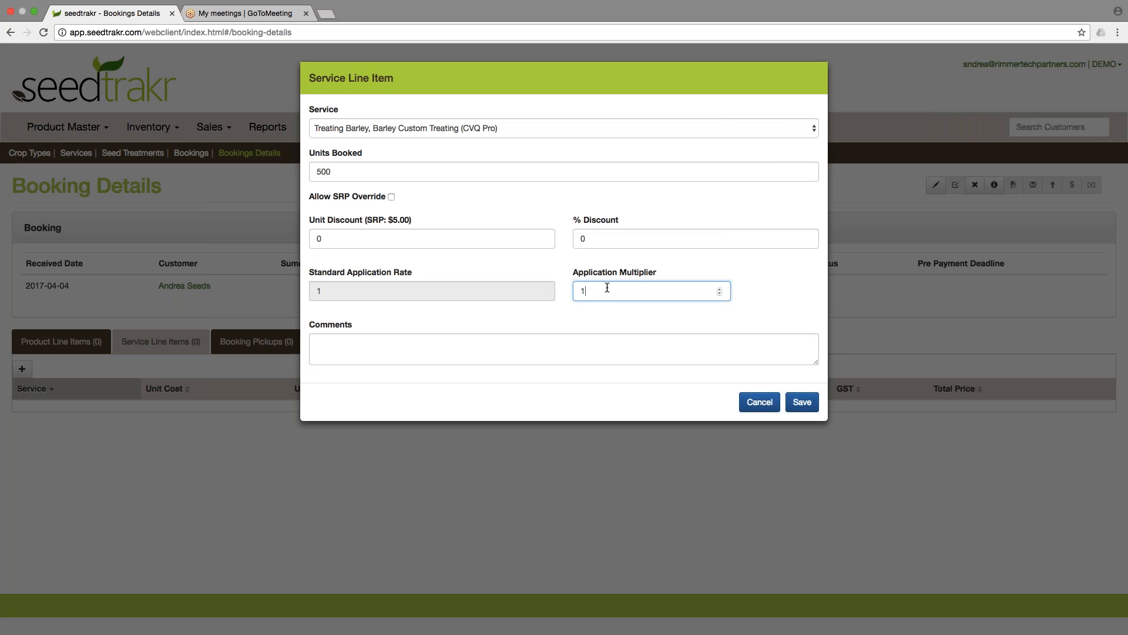
left_click(591, 319)
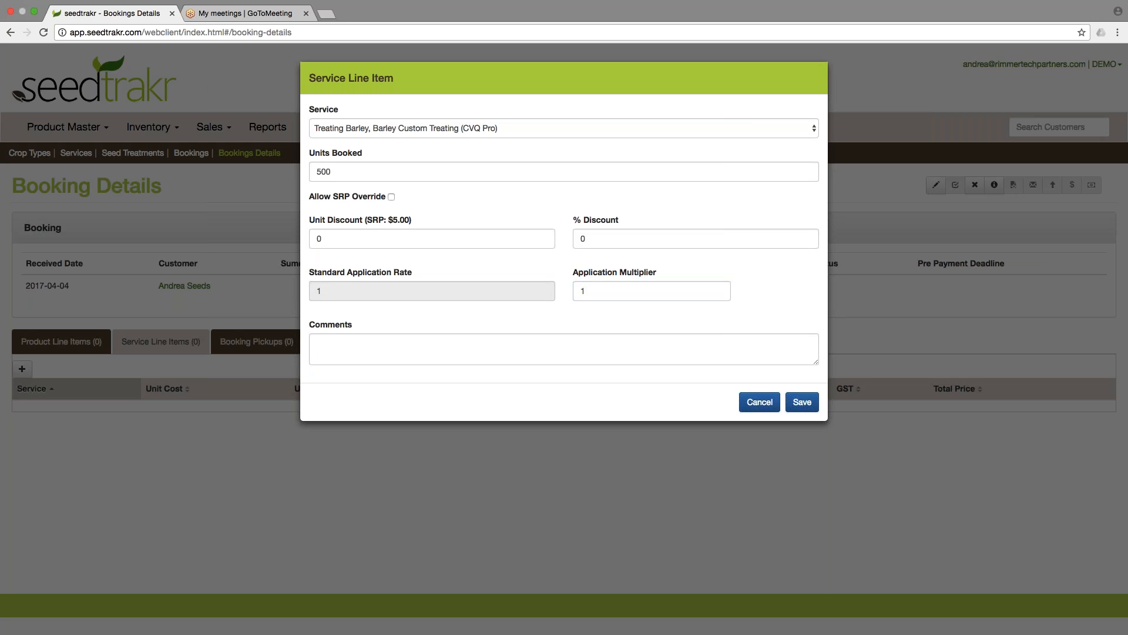
Step: Save the Treating Barley service line item on the booking and check its treatment booked and used
left_click(803, 403)
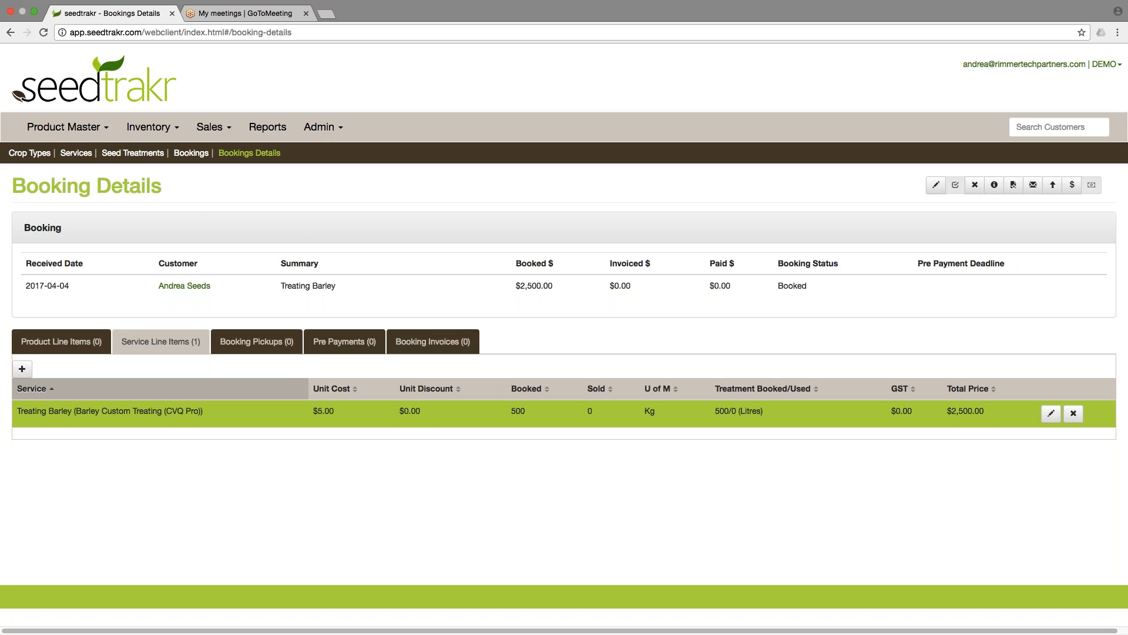
double_click(728, 410)
left_click(732, 410)
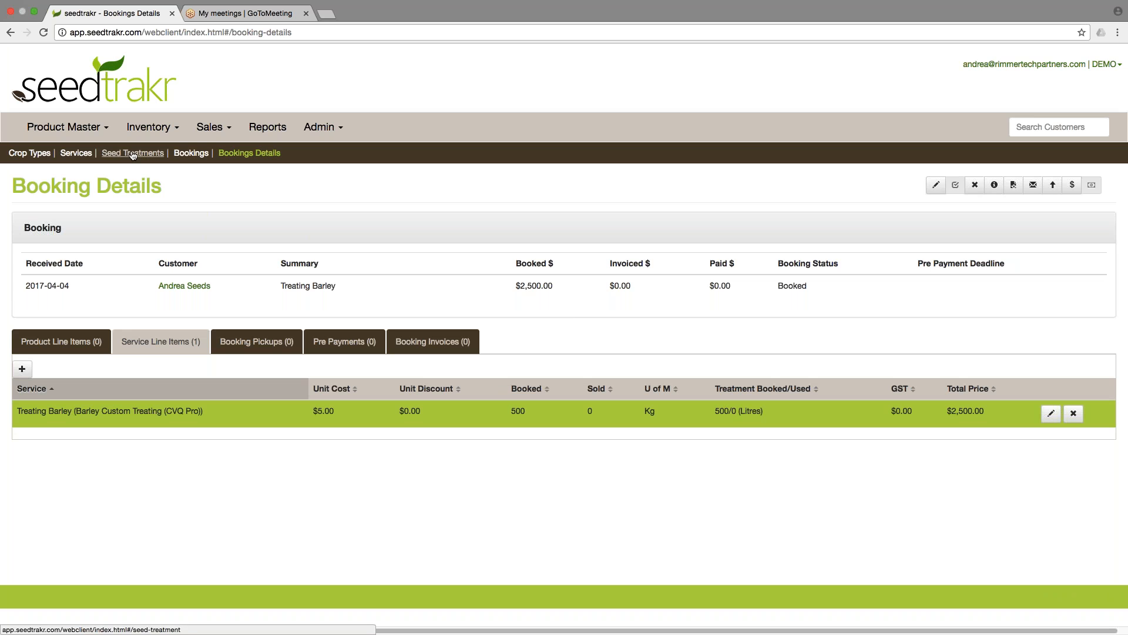
Step: Check the on-hand, booked and available litres of CVQ Pro in the seed treatments list
left_click(66, 127)
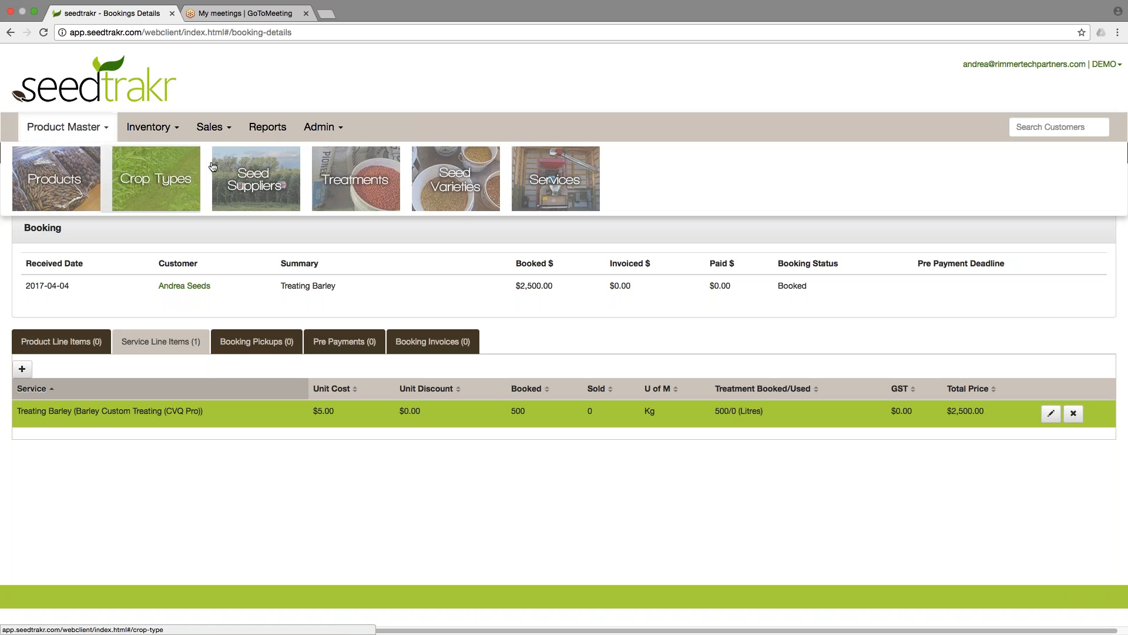
left_click(332, 176)
left_click(308, 243)
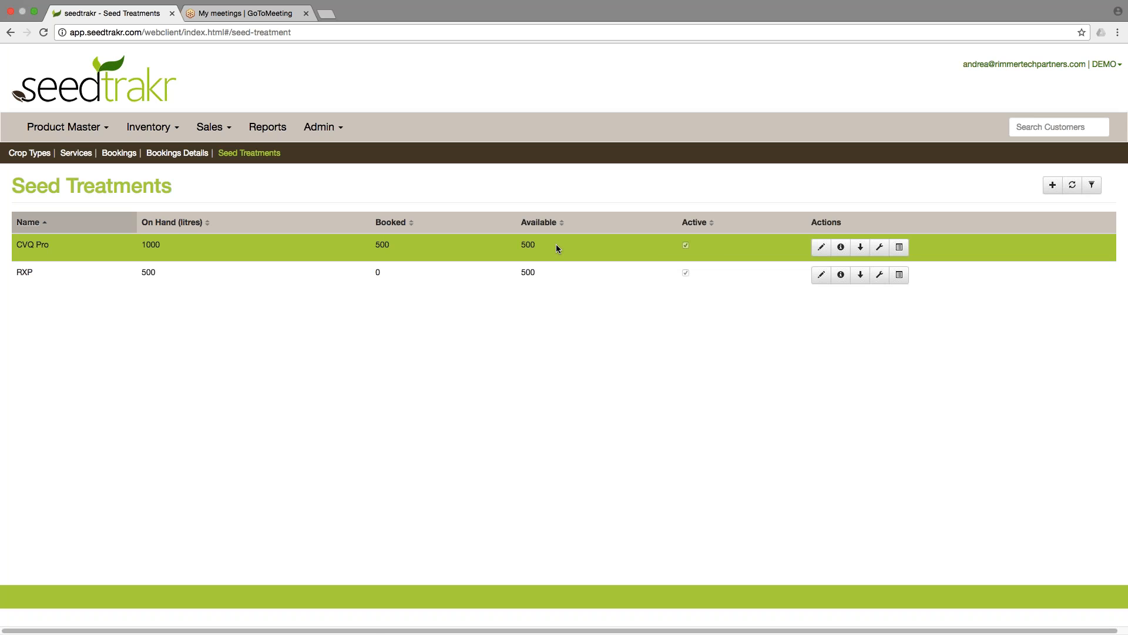
Step: Return to the booking's service line items and add a pickup dated 2017-04-04
left_click(181, 154)
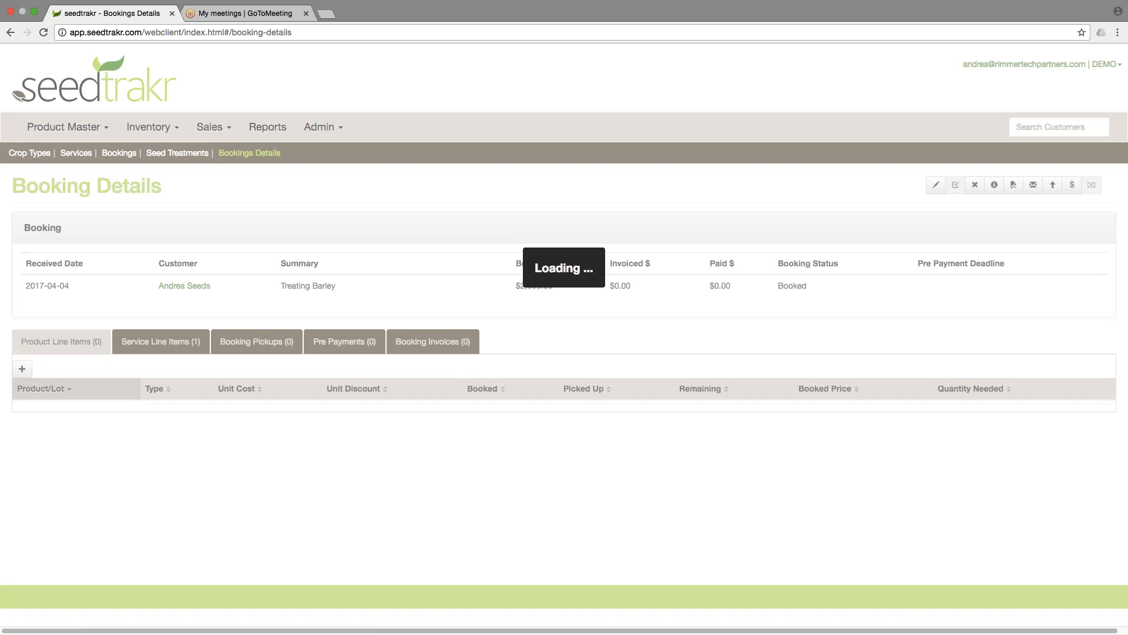
left_click(182, 340)
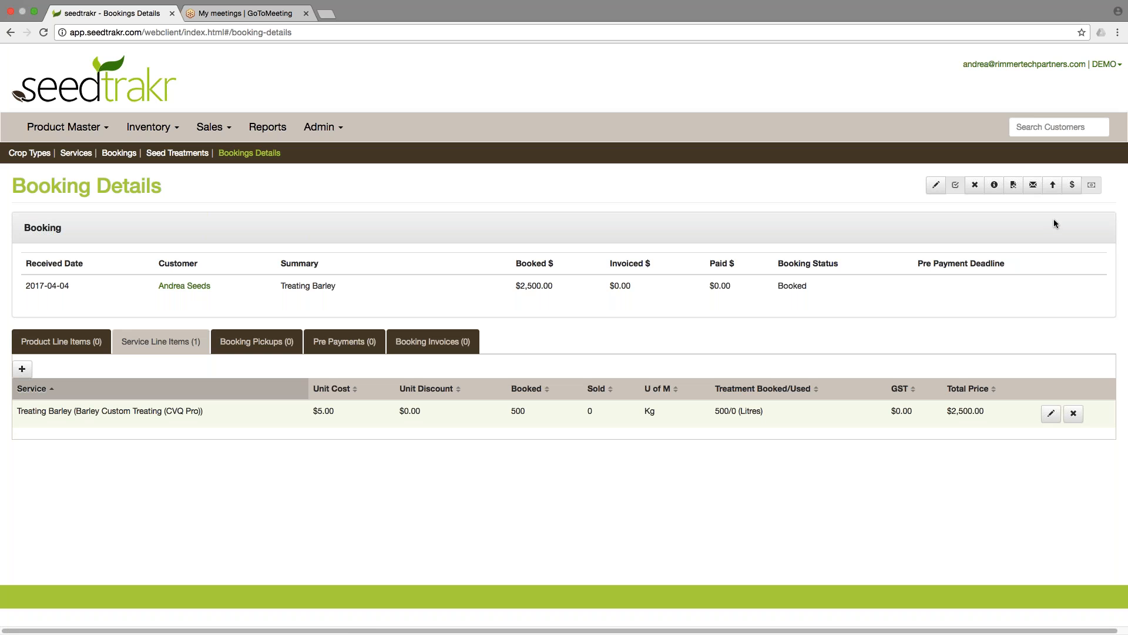
left_click(1053, 186)
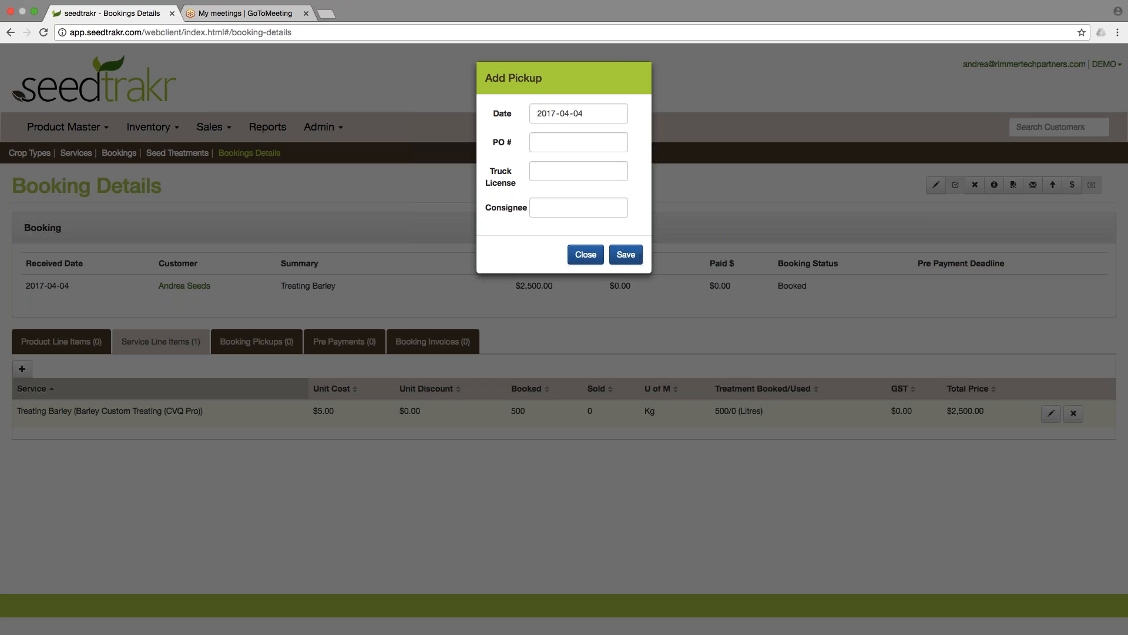
left_click(626, 258)
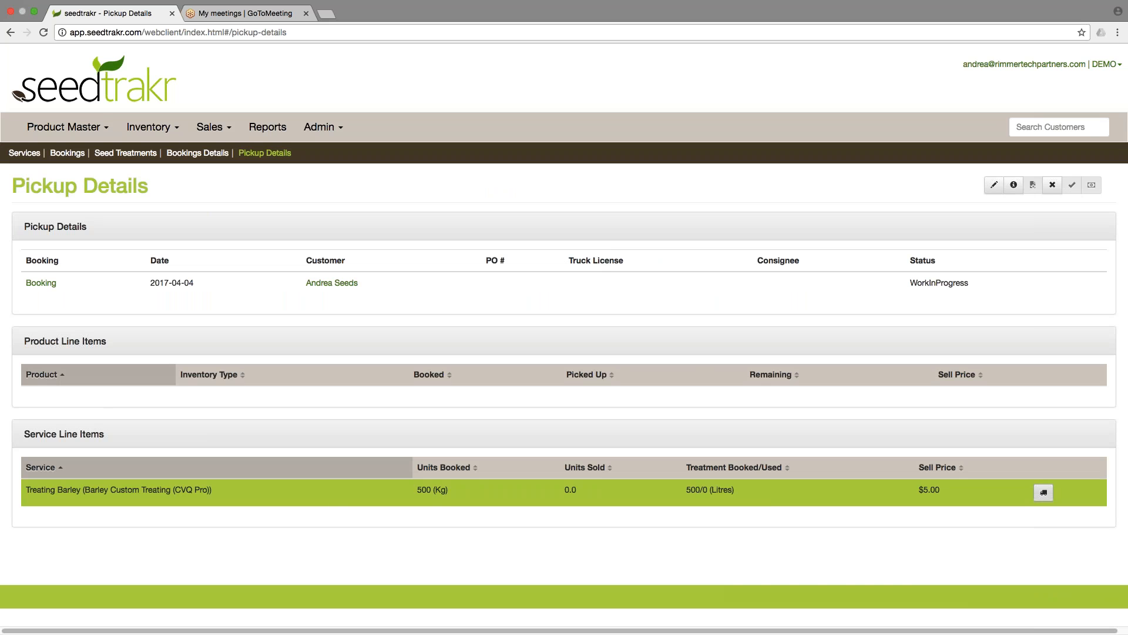
Step: Deliver 400 kg of the Treating Barley service on the pickup and check the treatment used
left_click(1044, 495)
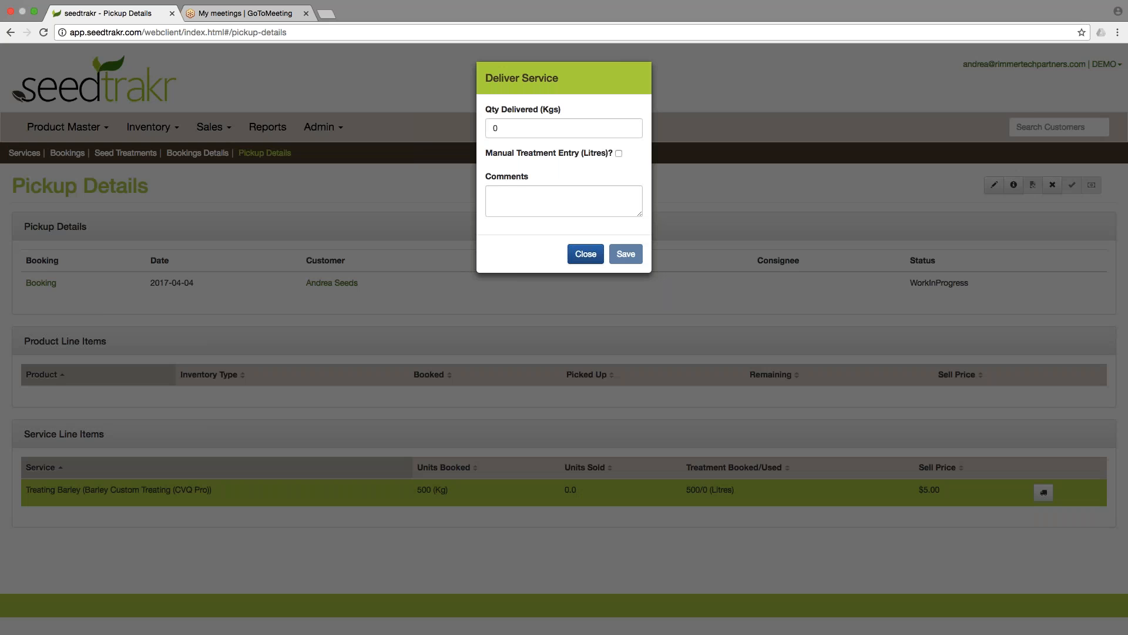
left_click(518, 128)
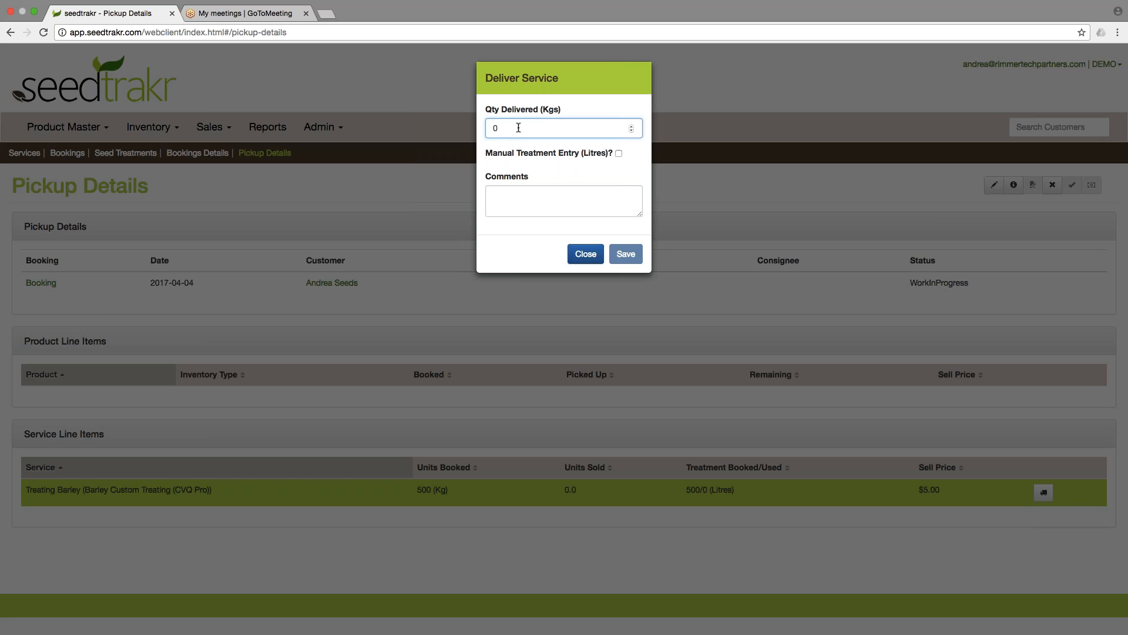
key("BackSpace")
type("400")
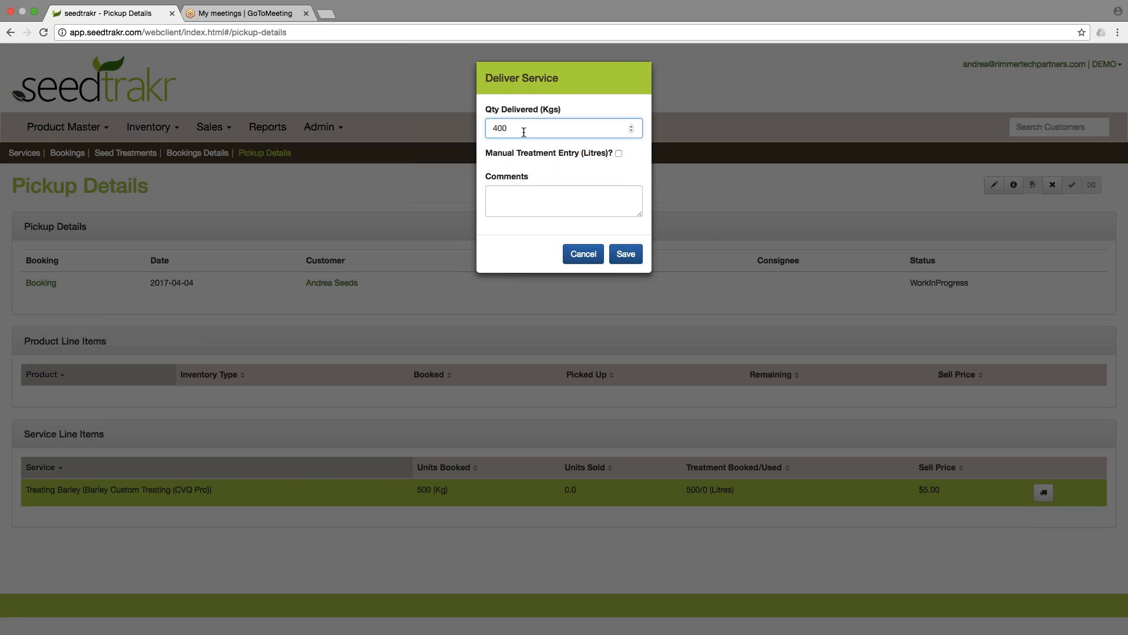
left_click(626, 255)
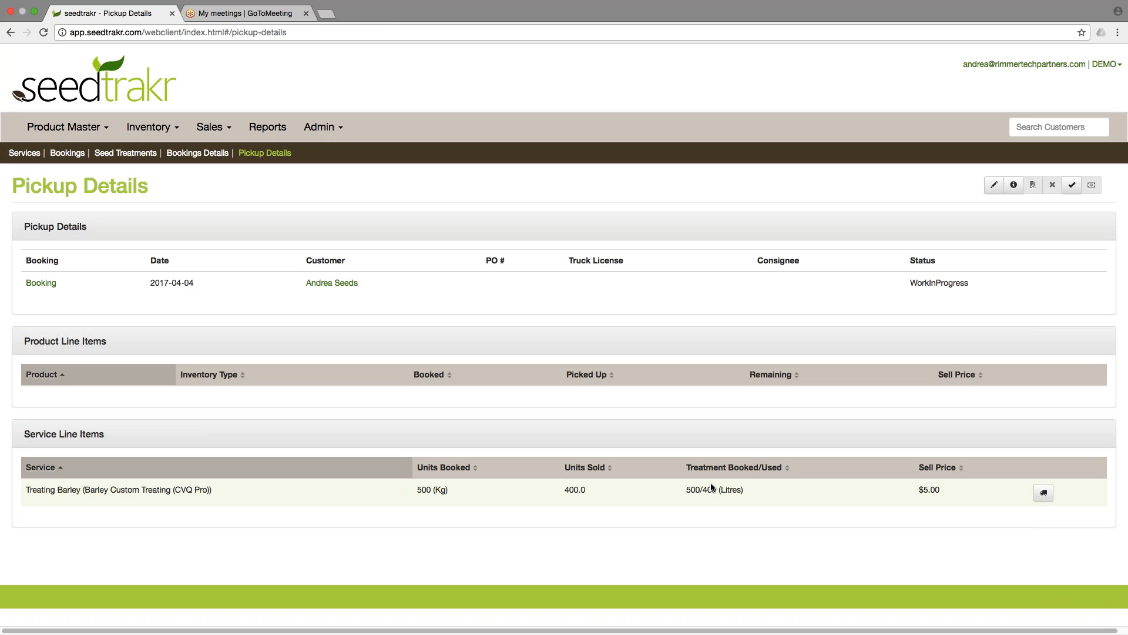
left_click_drag(703, 493, 717, 492)
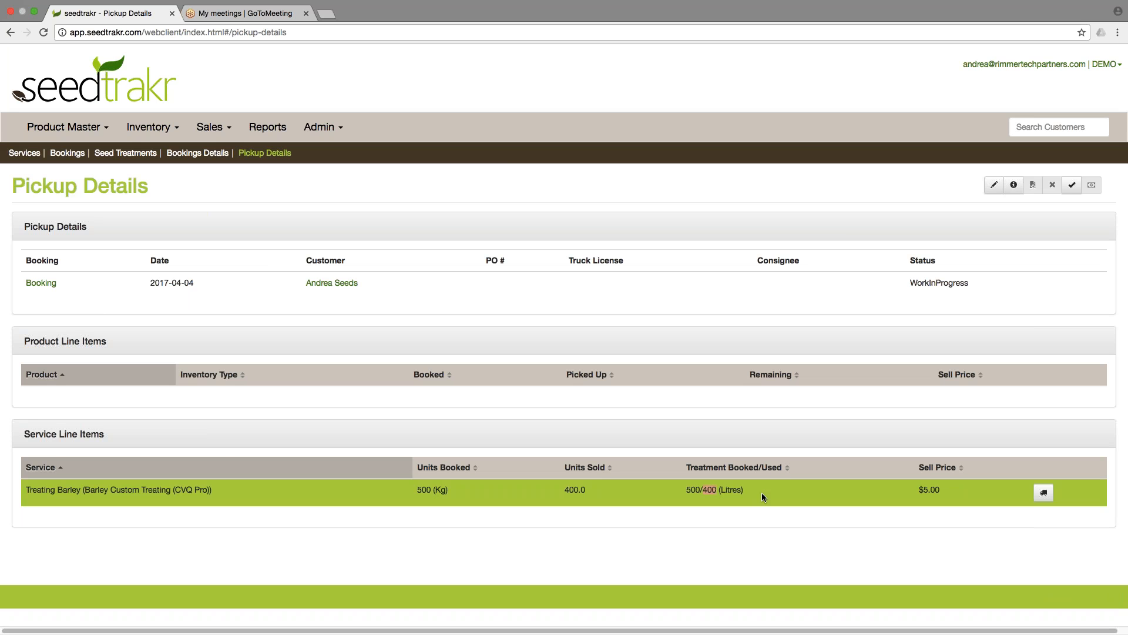
Step: Check the CVQ Pro stock levels in the seed treatments list, and return to the treatment usage on the pickup
left_click(121, 154)
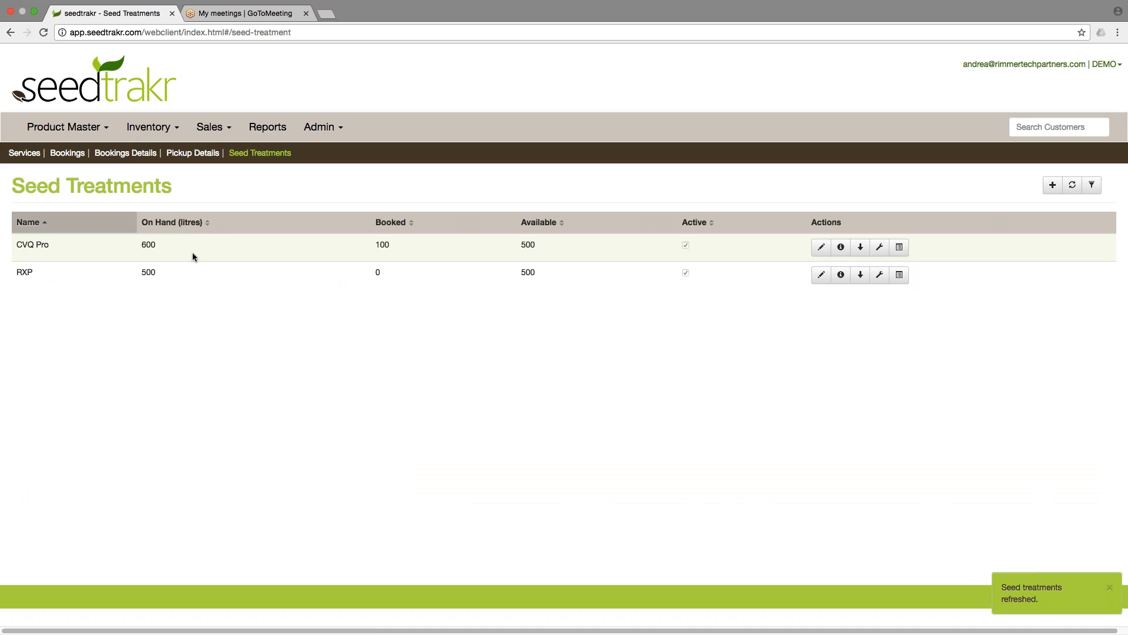
left_click(193, 249)
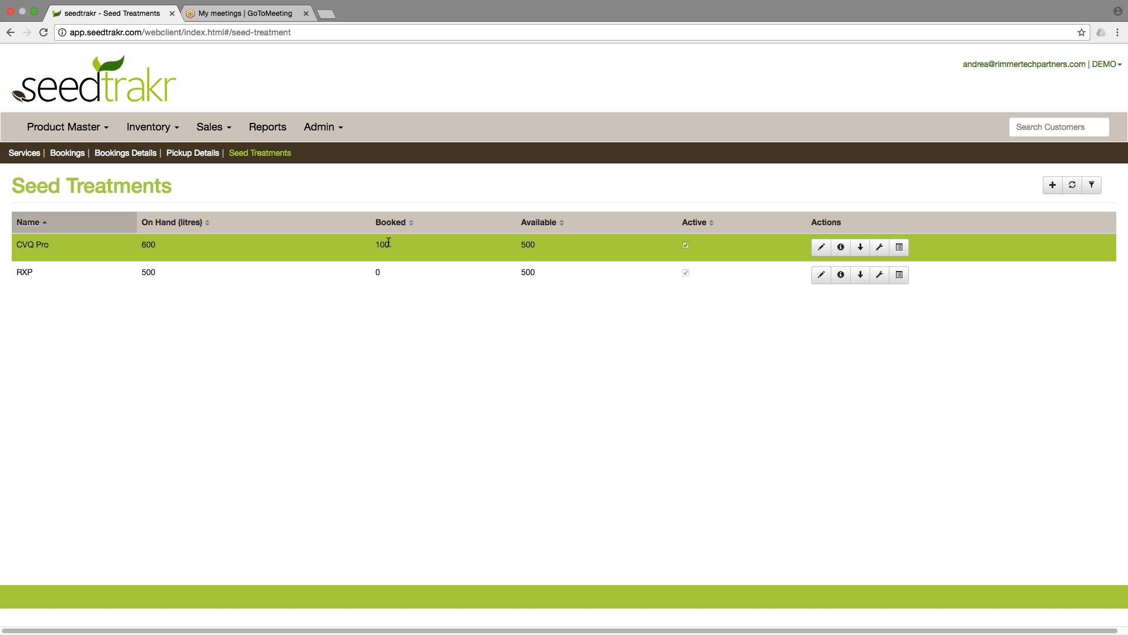
left_click(185, 154)
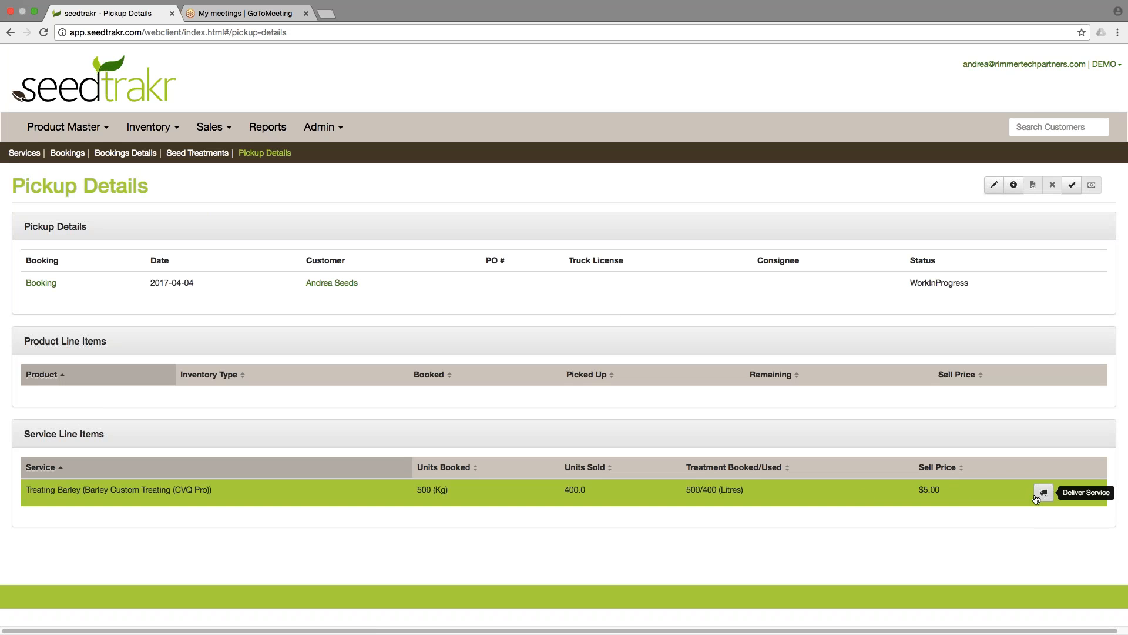
double_click(718, 489)
left_click(719, 489)
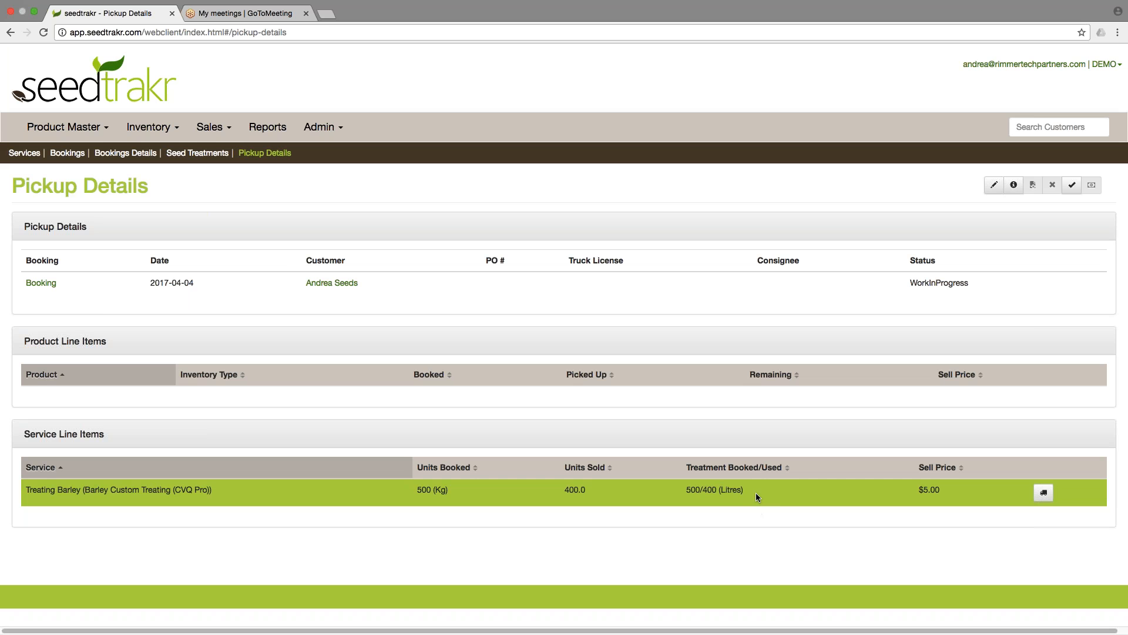
Step: Enable manual treatment entry on the Treating Barley delivery and save it with 200 litres of treatment delivered
left_click(1044, 493)
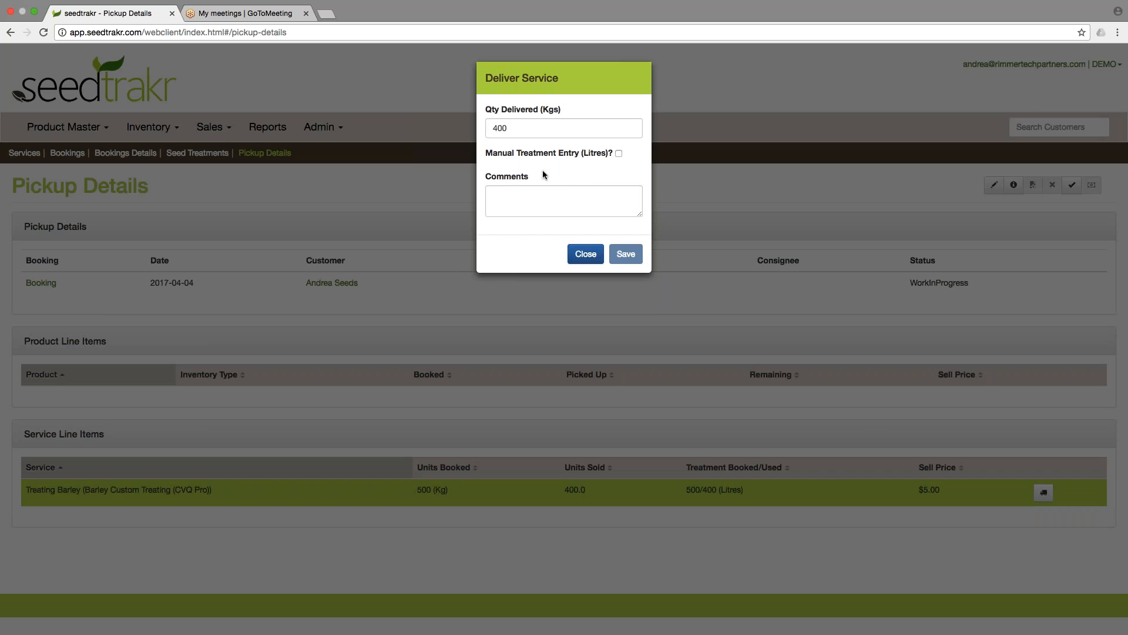
left_click(619, 153)
left_click(515, 195)
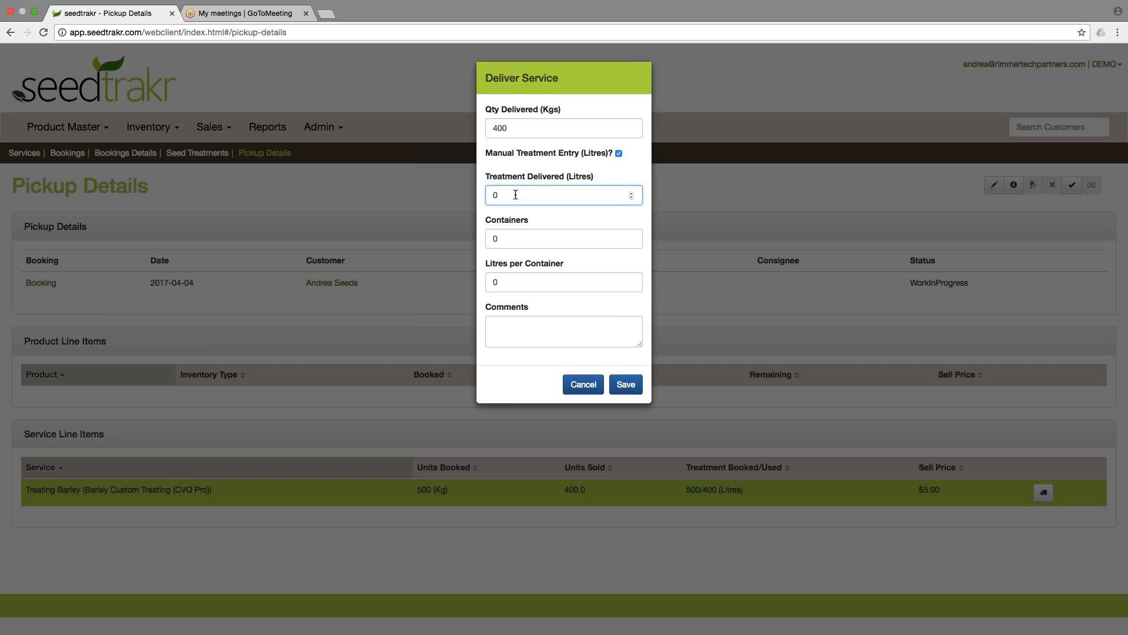
key("BackSpace")
type("200")
left_click(626, 385)
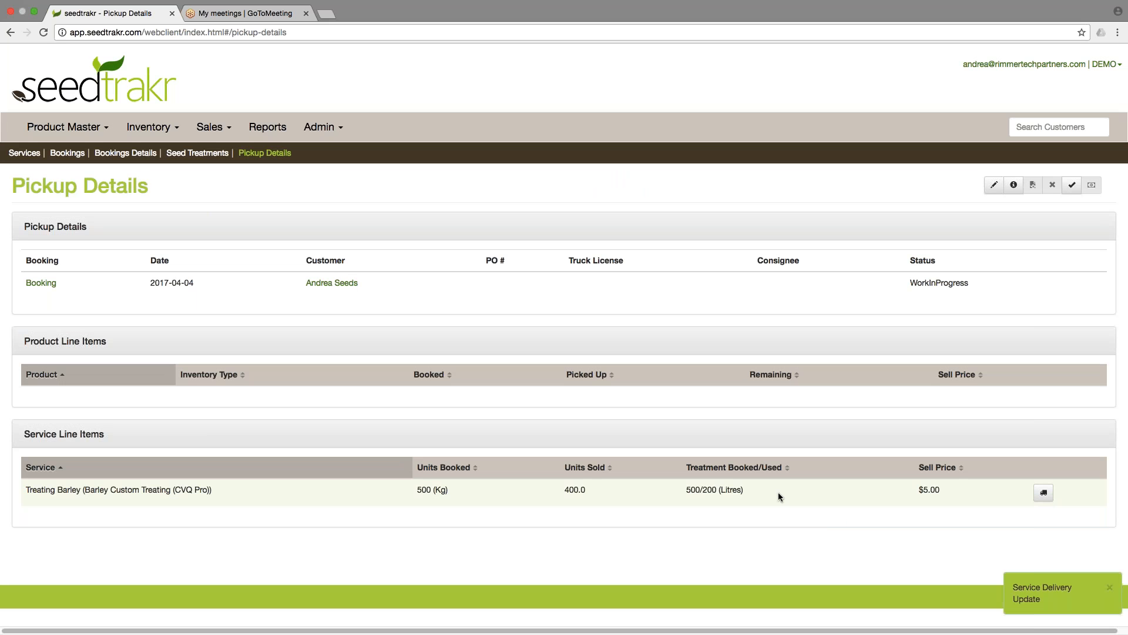
left_click(794, 497)
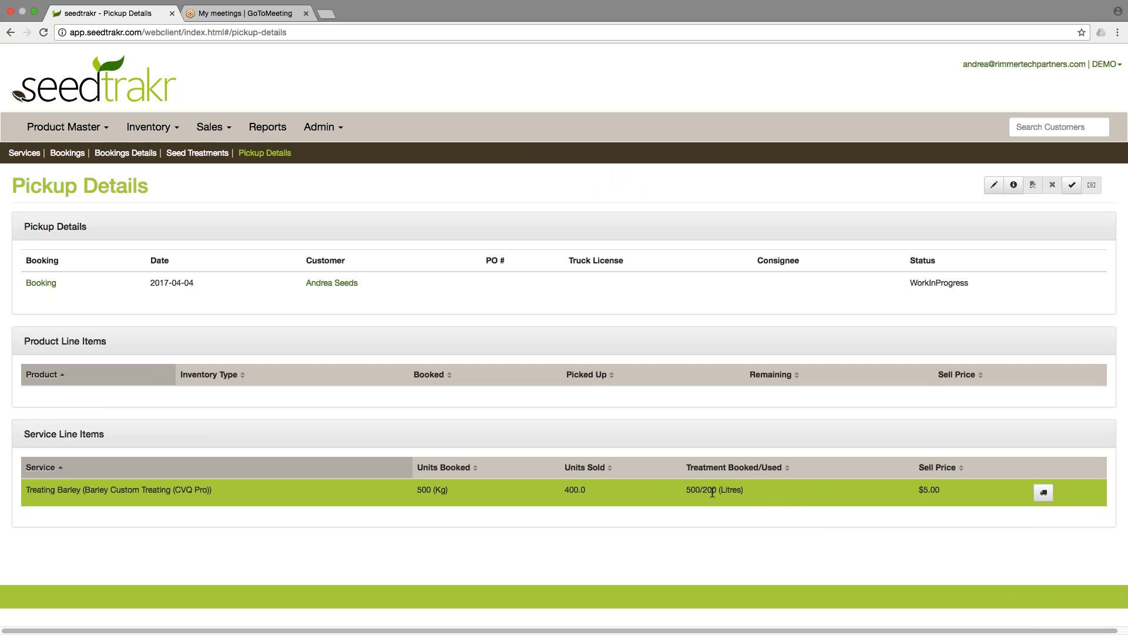
Step: Recheck the CVQ Pro stock levels, and review the Treating Barley service's settings without changing them
left_click(194, 154)
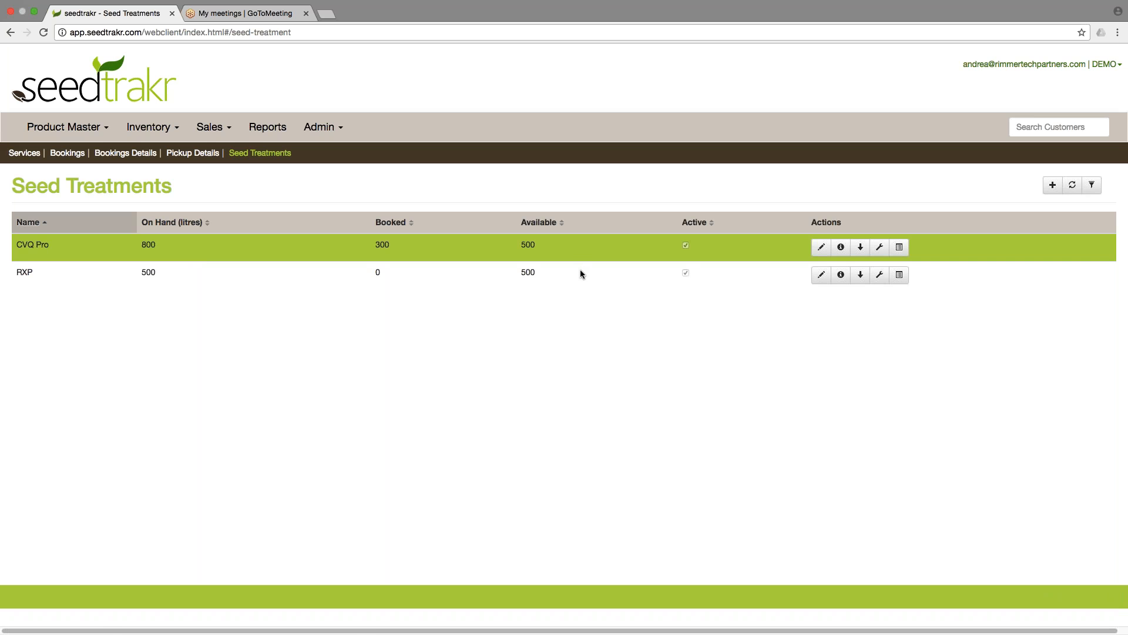
left_click(66, 126)
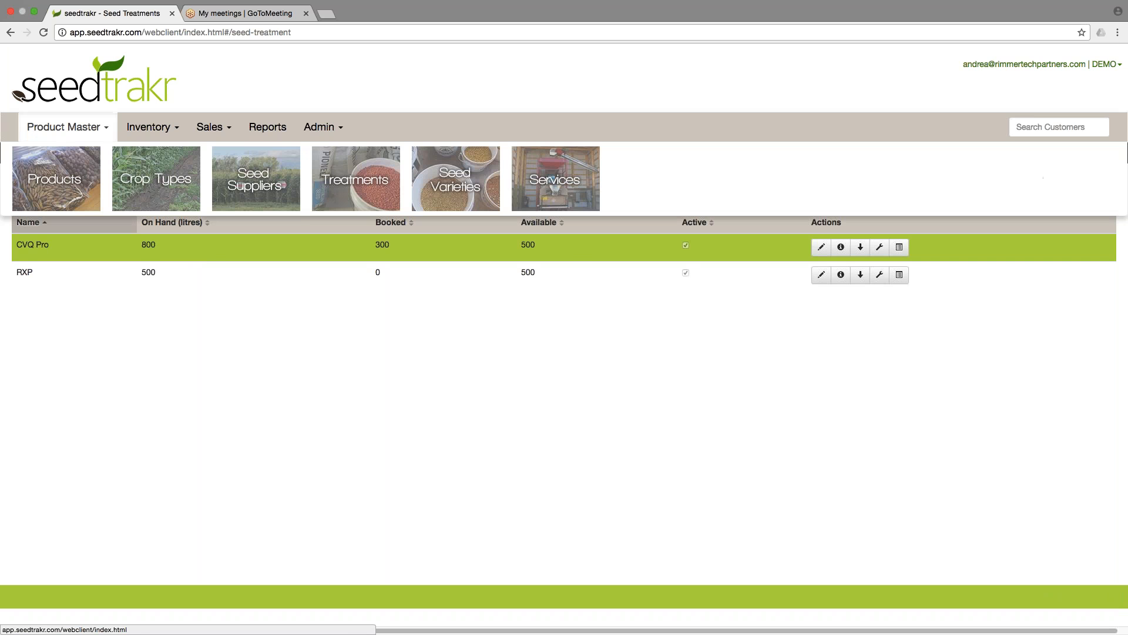
left_click(556, 170)
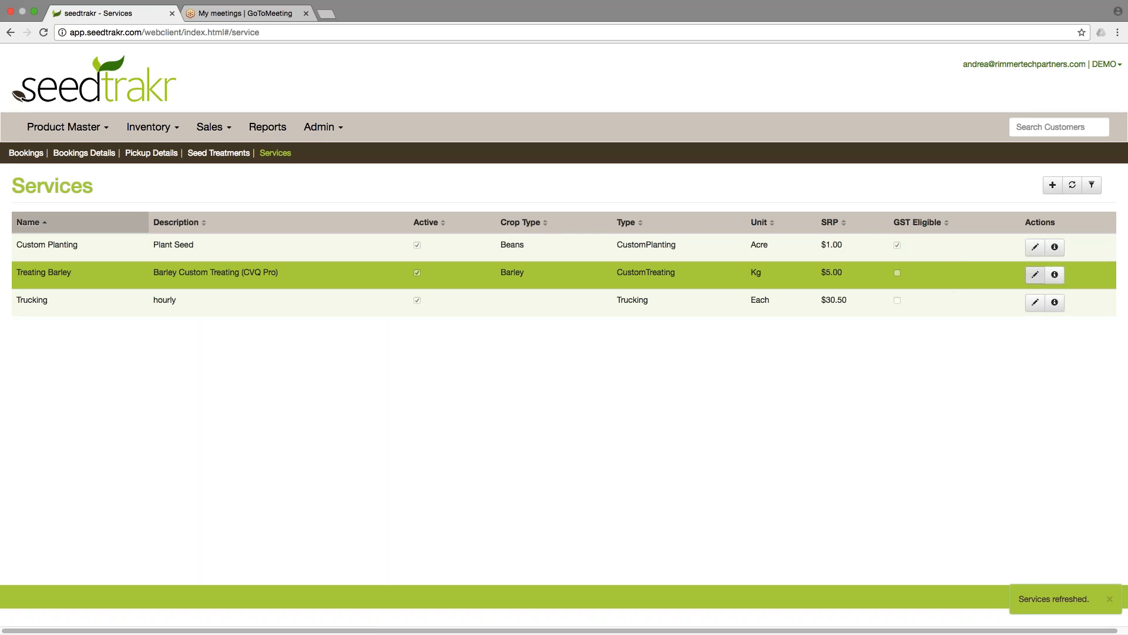
left_click(1033, 276)
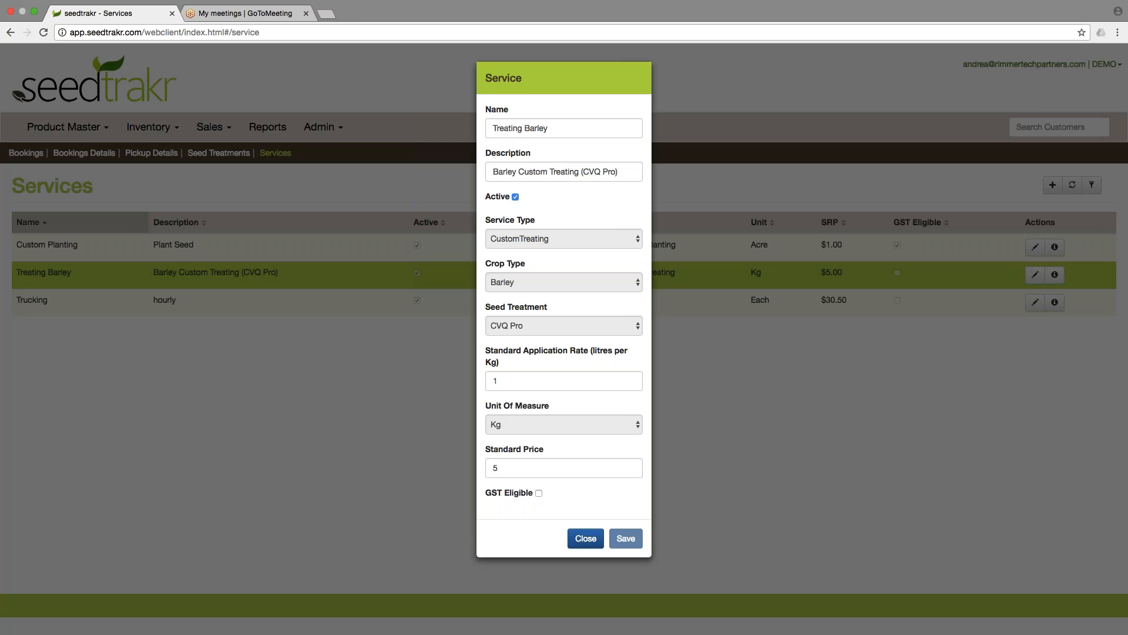
left_click(592, 542)
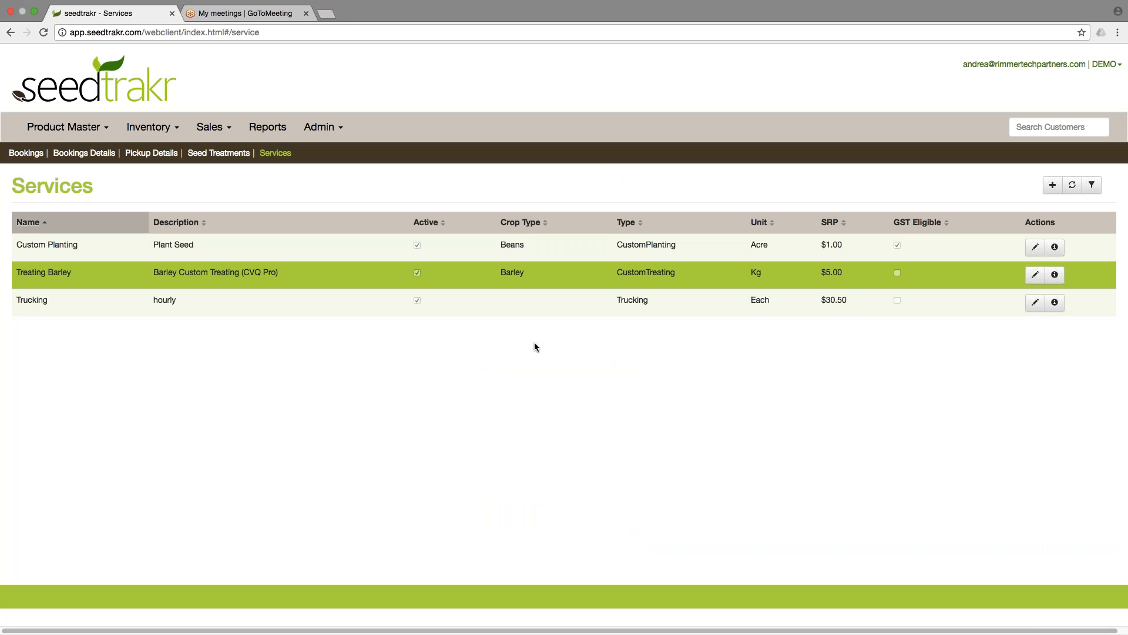